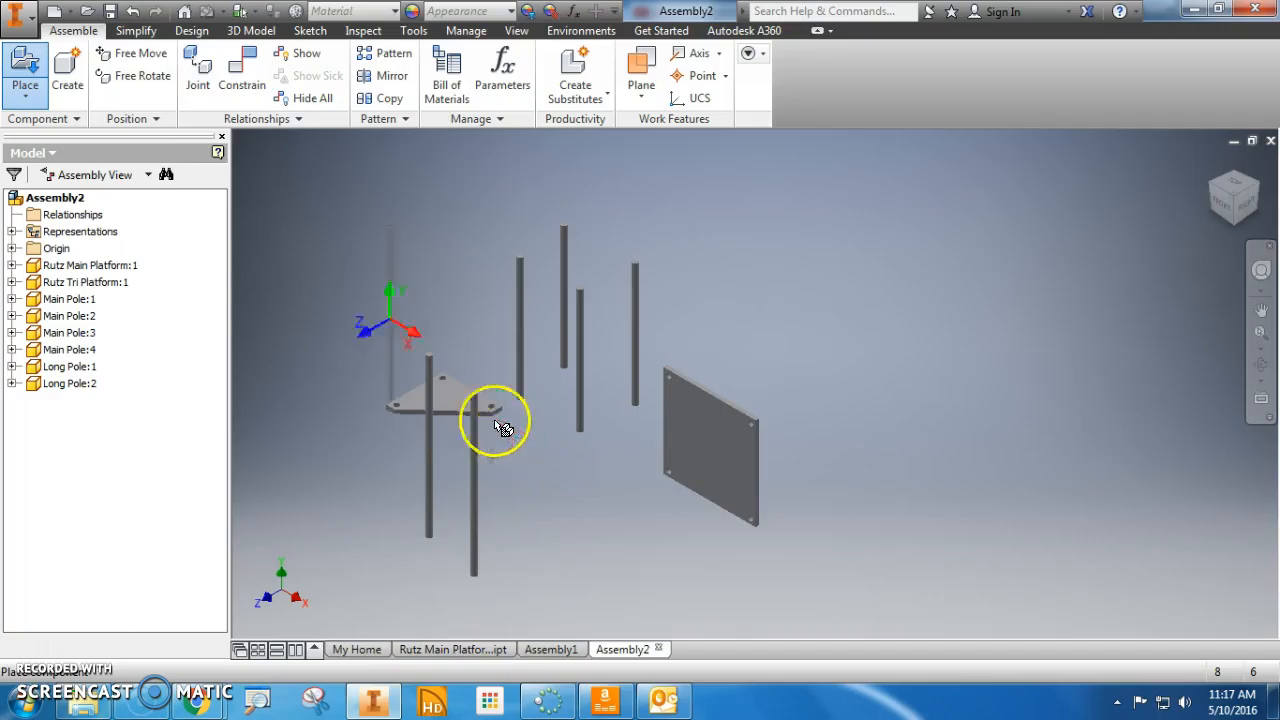
Step: Undo the placement of the second Long Pole and place two Short Pole components beside the other parts
key(ctrl+z)
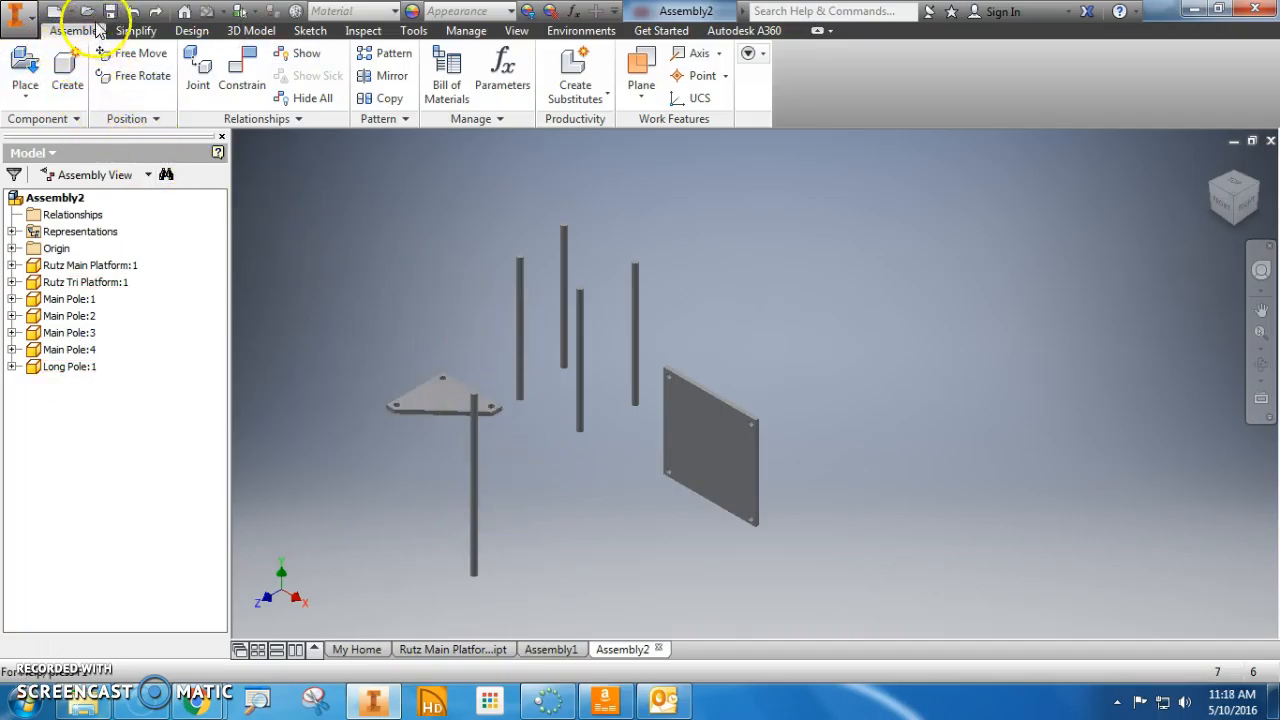
click(25, 70)
click(514, 466)
click(923, 497)
click(558, 518)
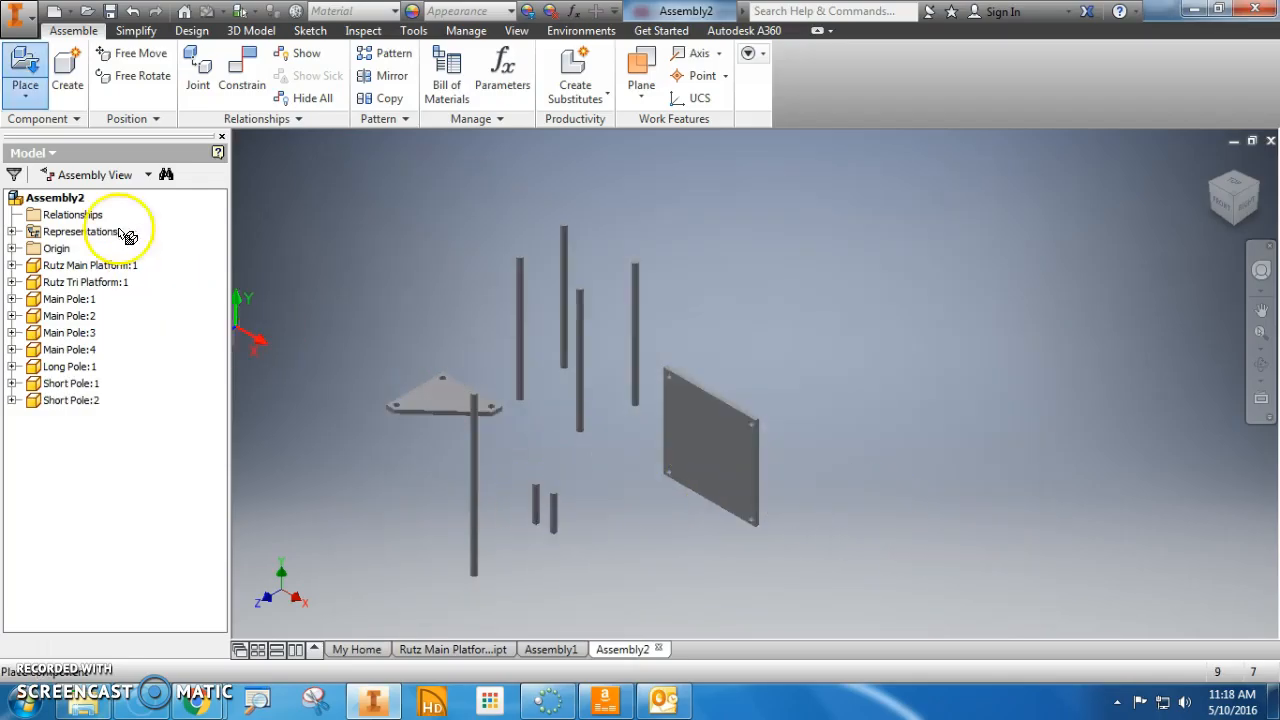
Step: Fasten two main poles into the two upper corner holes of the main platform with aligned Insert constraints at 0.000 in offset
click(242, 80)
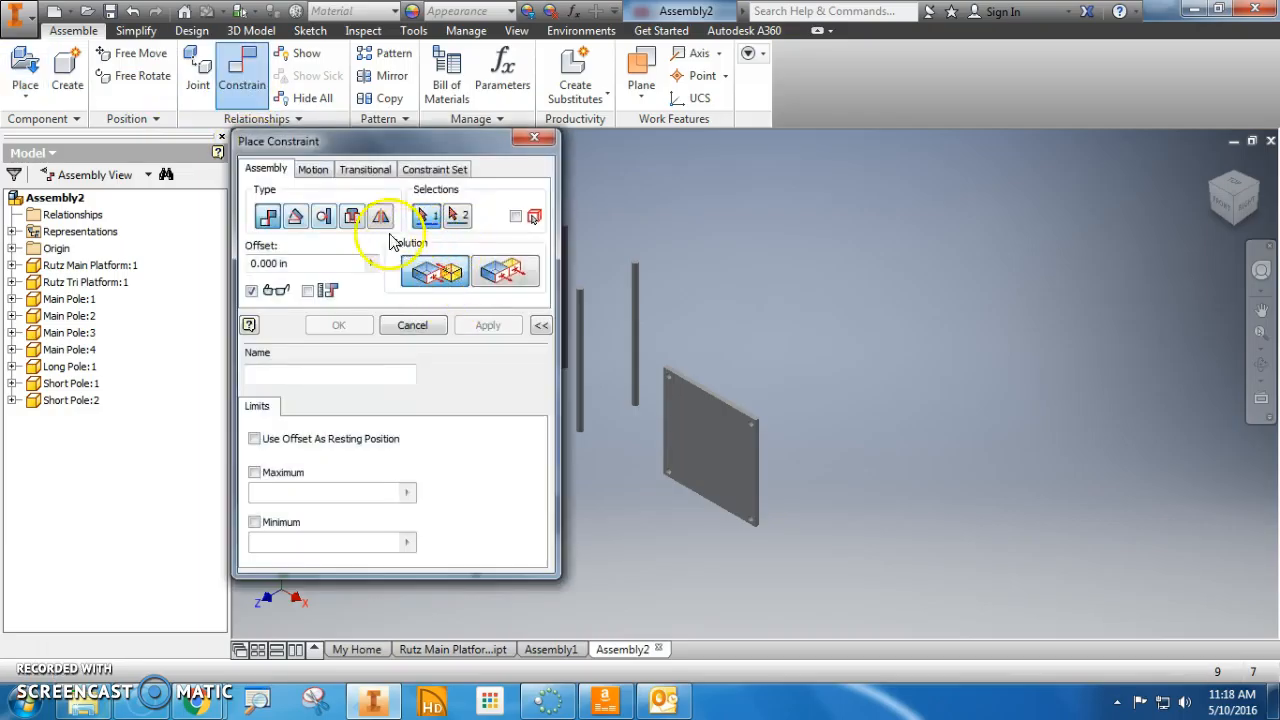
click(352, 217)
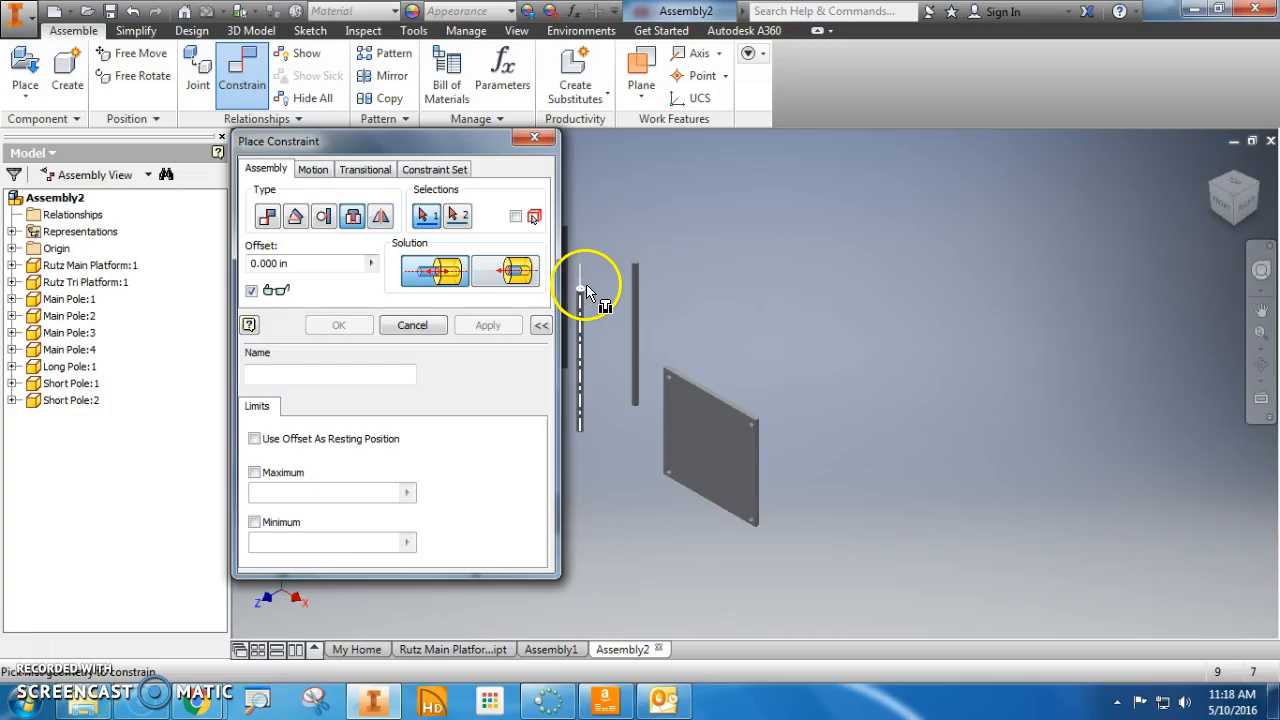
click(750, 424)
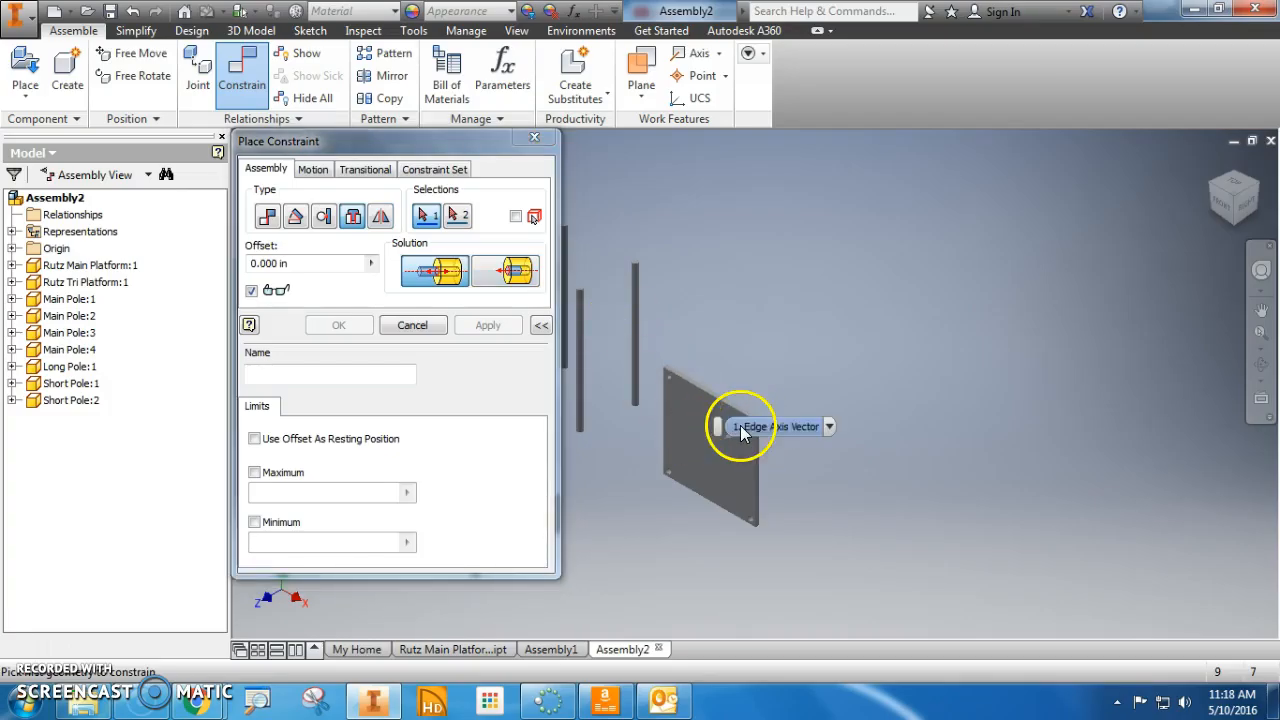
click(634, 324)
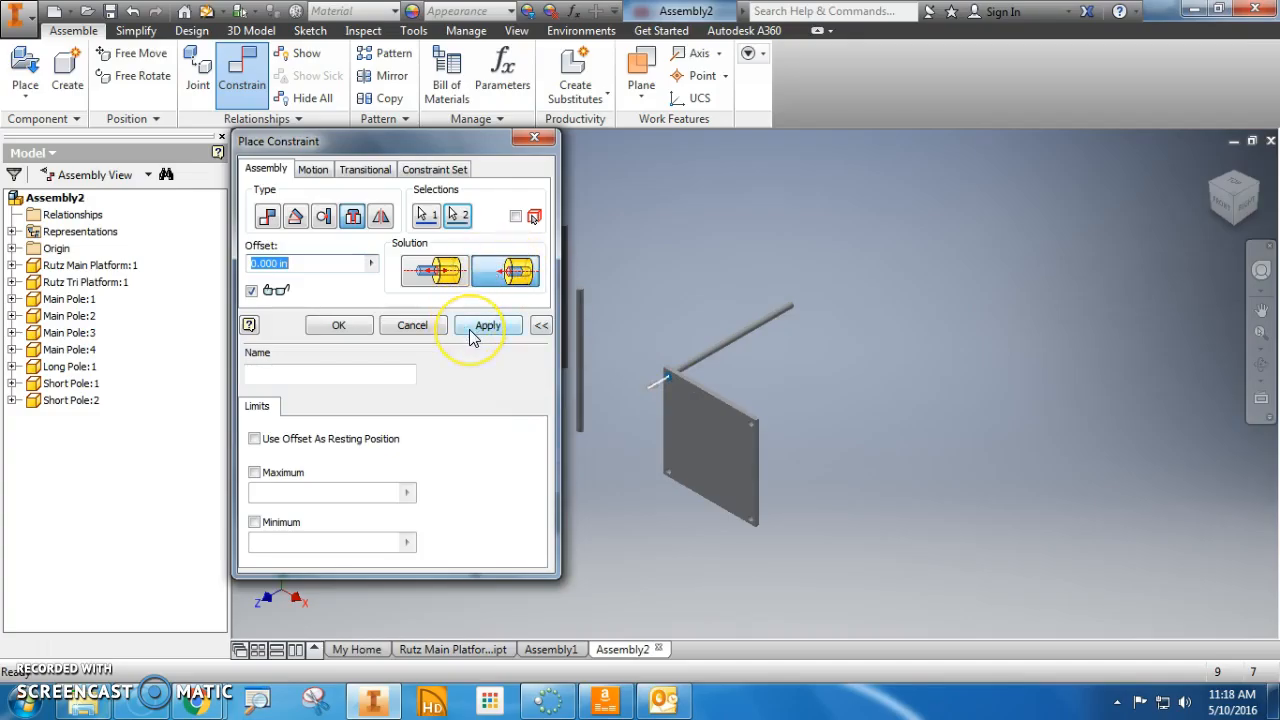
click(472, 333)
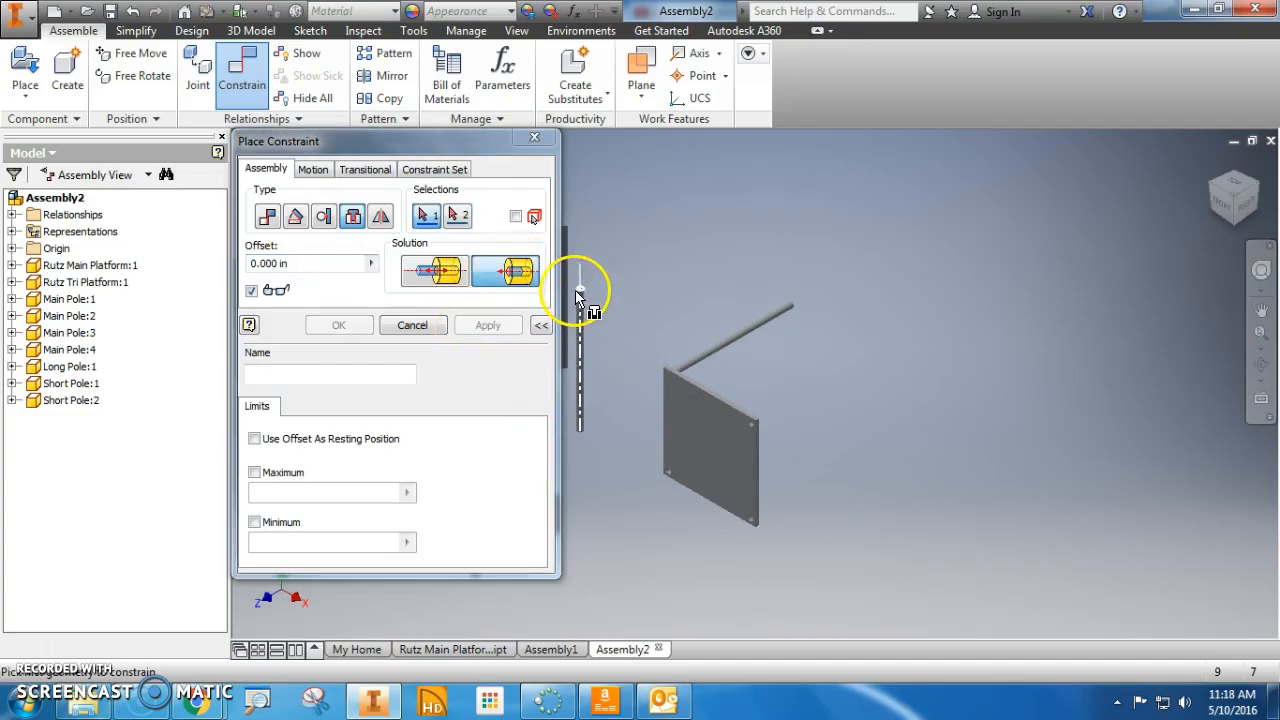
click(740, 432)
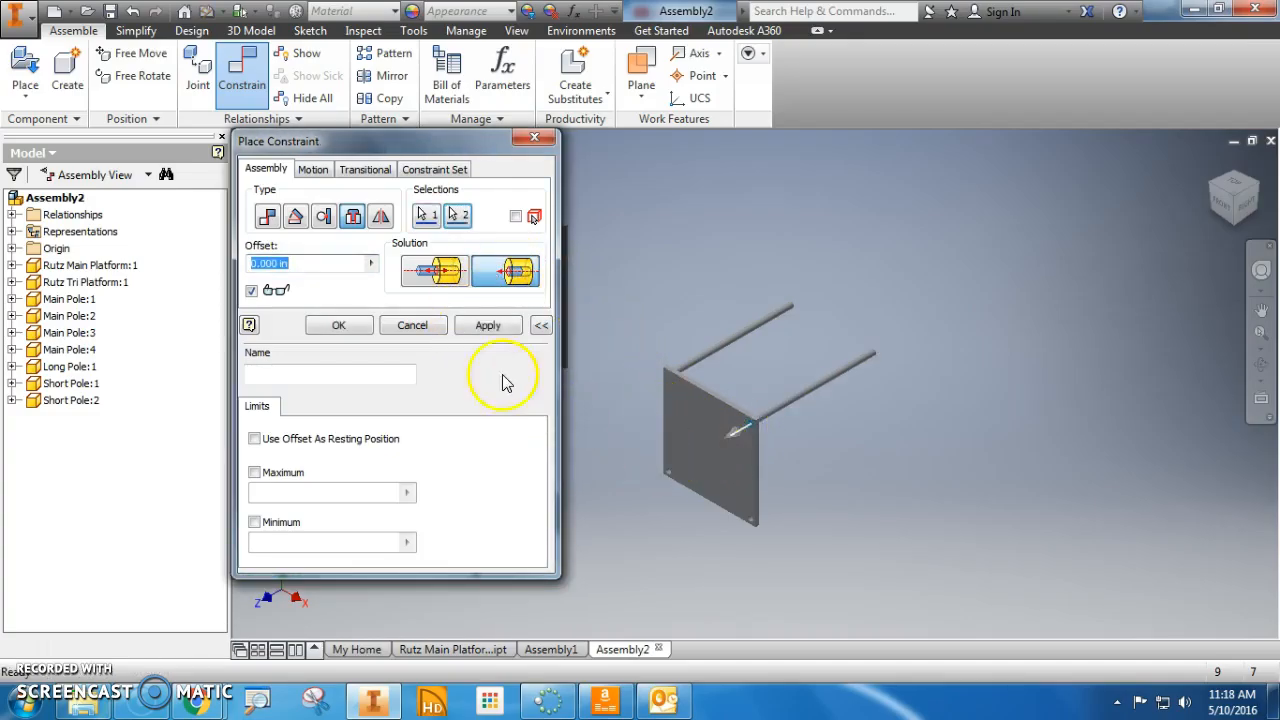
click(485, 328)
Step: Insert a third main pole into the main platform's lower corner hole nearest the loose poles, using the aligned solution
middle_drag(594, 377, 686, 380)
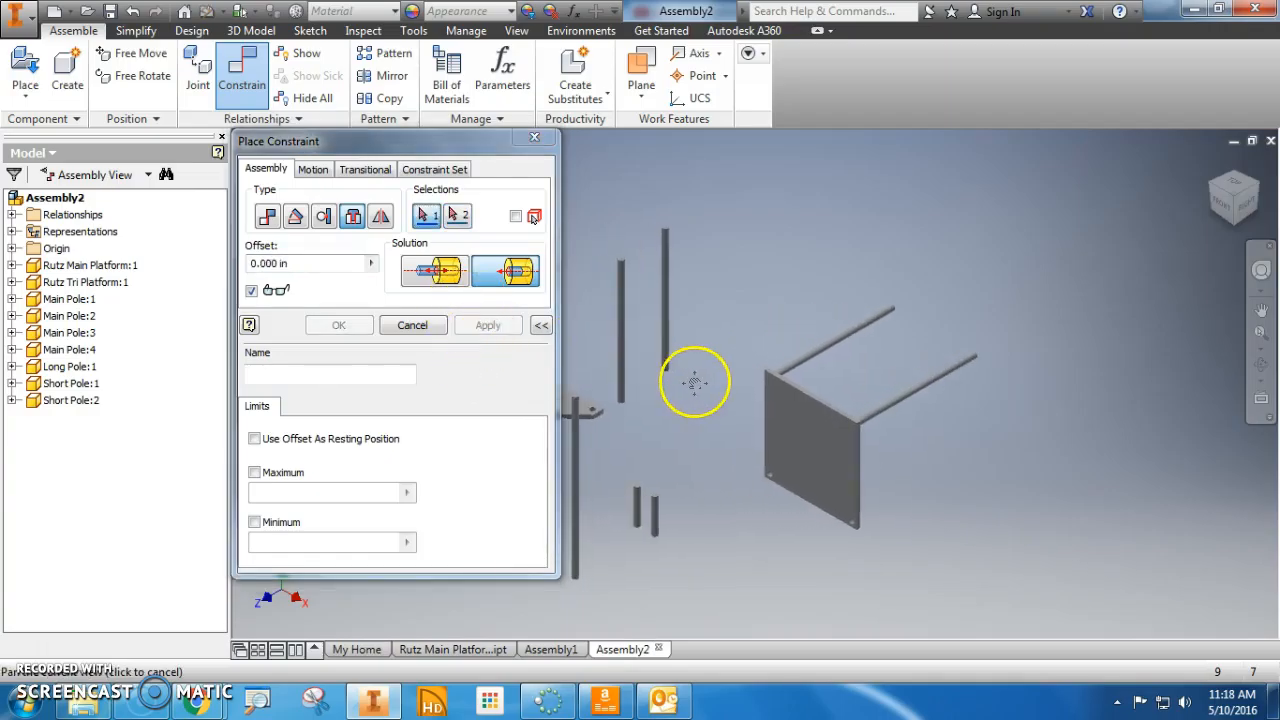
click(668, 330)
click(769, 478)
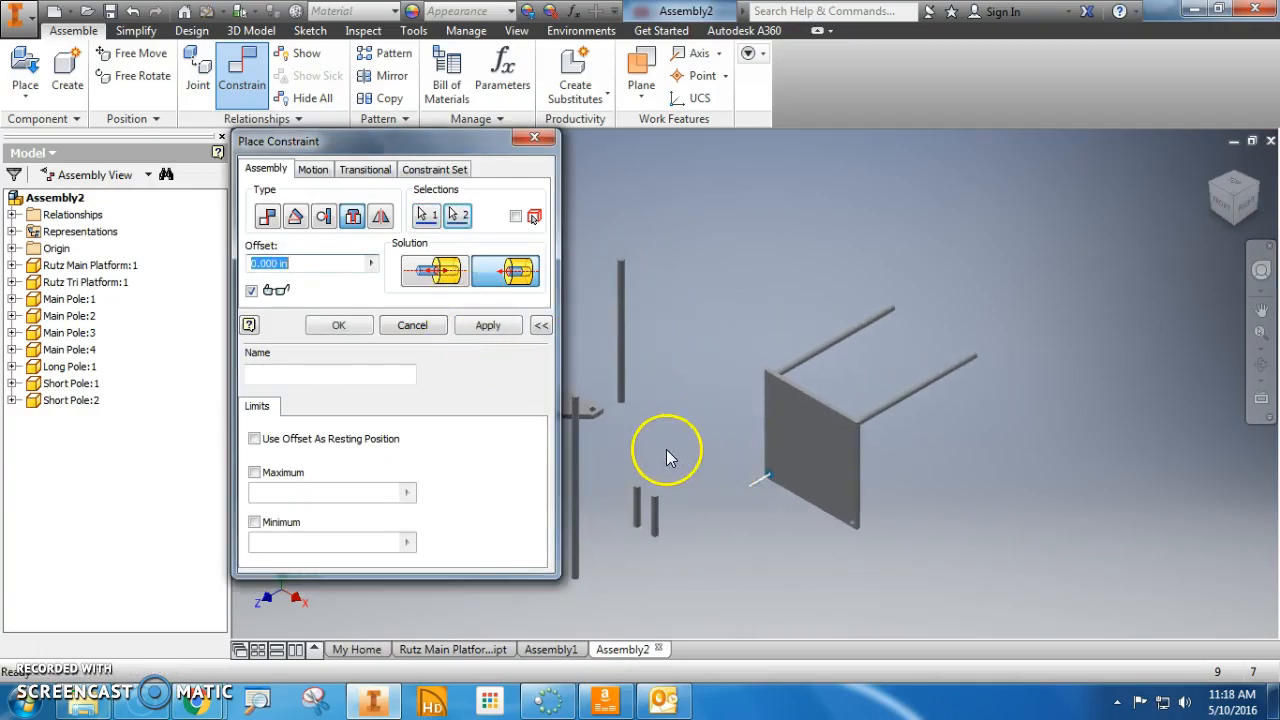
shift+middle_drag(883, 551, 909, 572)
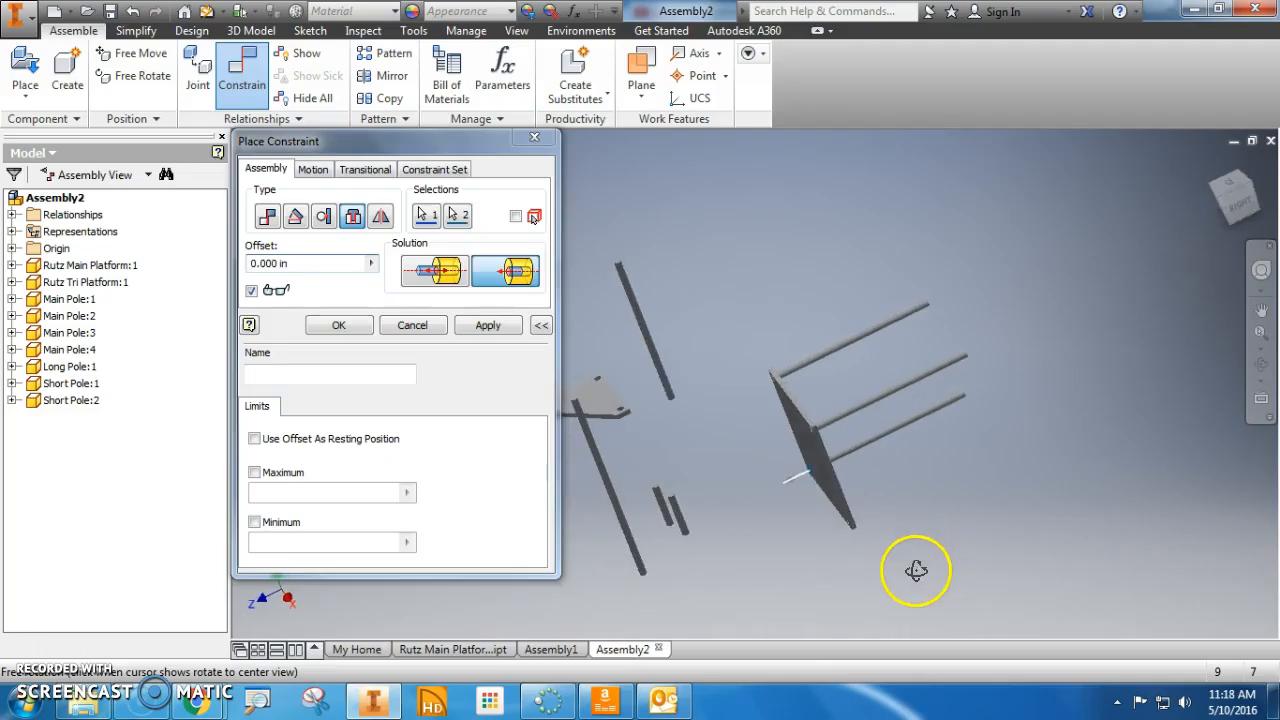
click(517, 323)
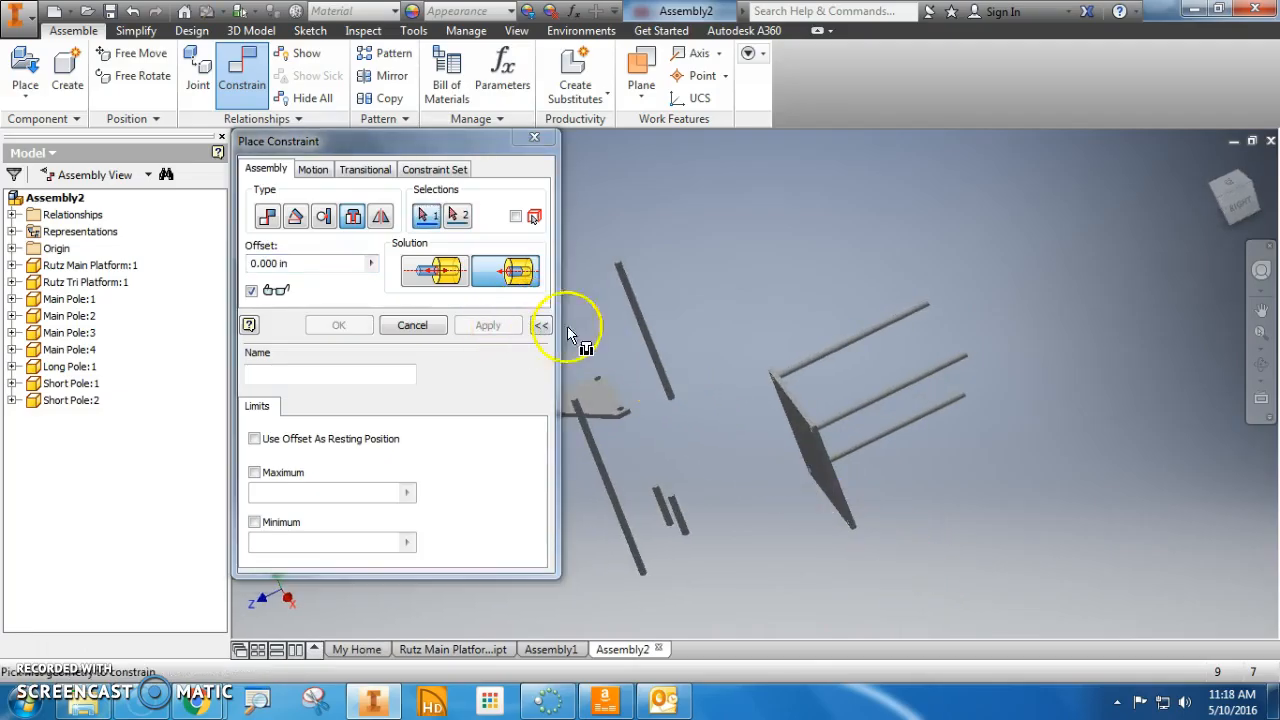
Step: Insert the last main pole into the remaining corner hole of the main platform with the aligned solution
click(672, 378)
click(850, 525)
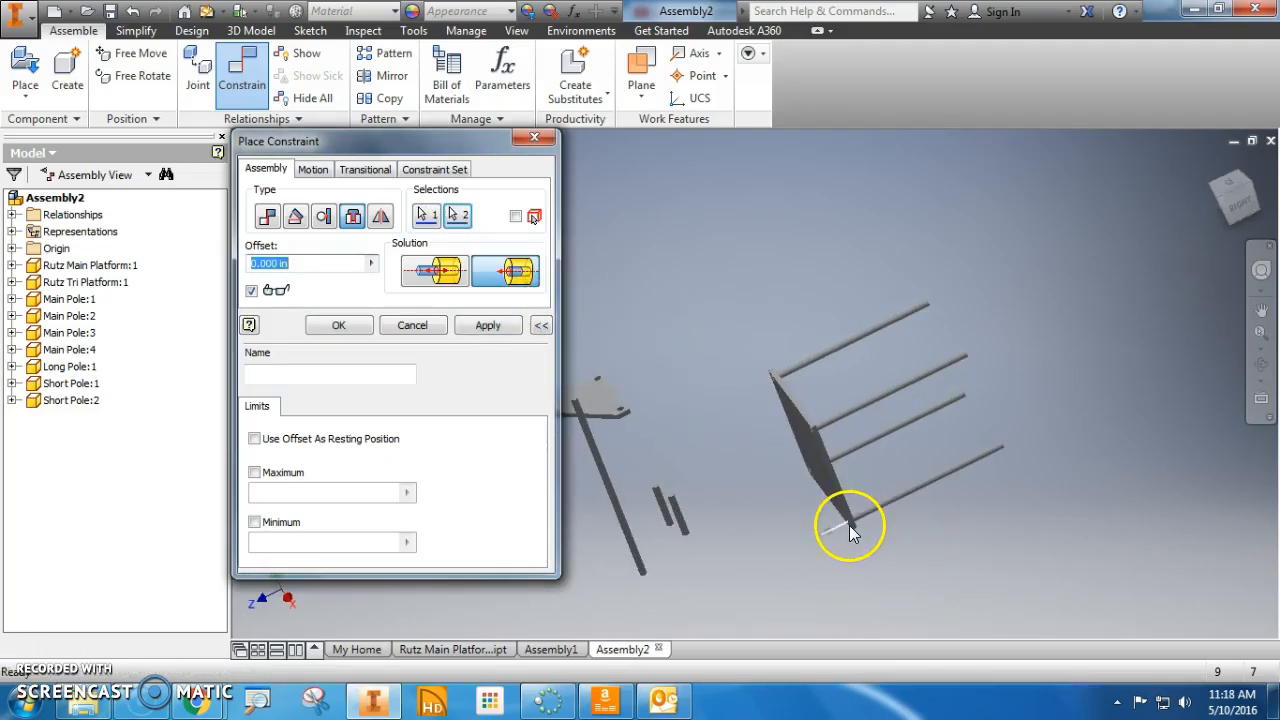
shift+middle_drag(850, 483, 880, 372)
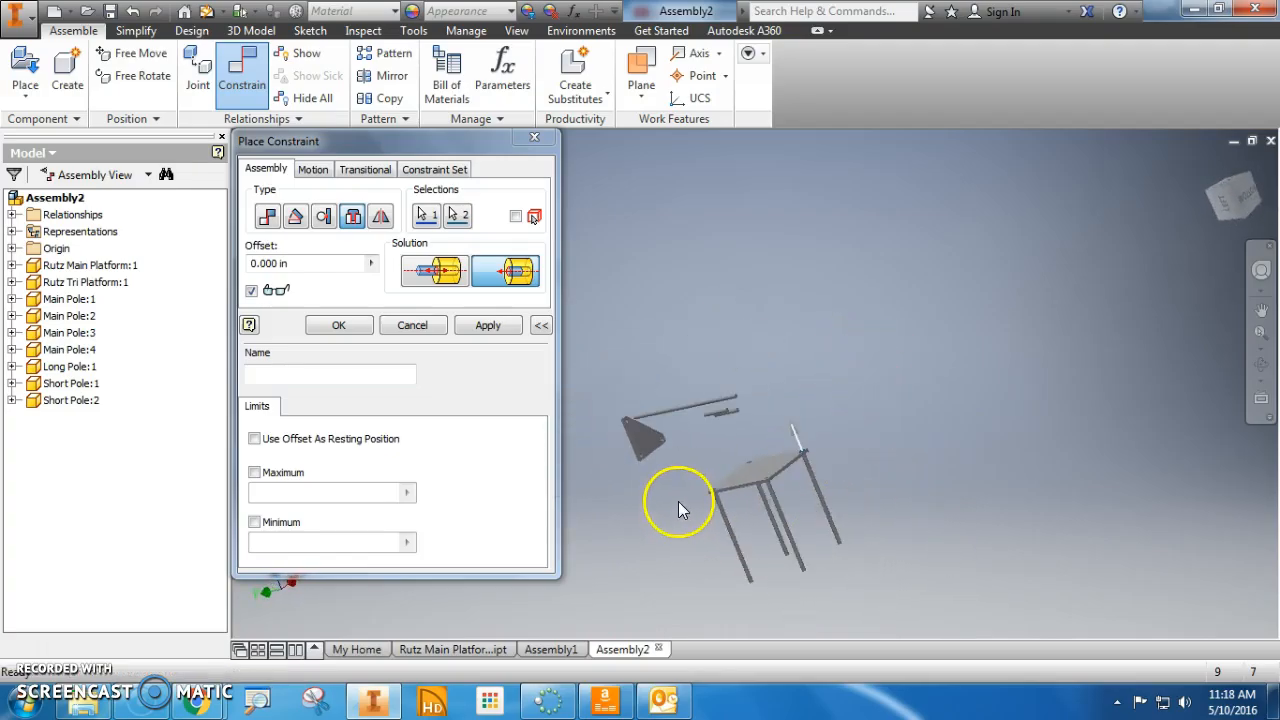
shift+middle_drag(729, 488, 828, 465)
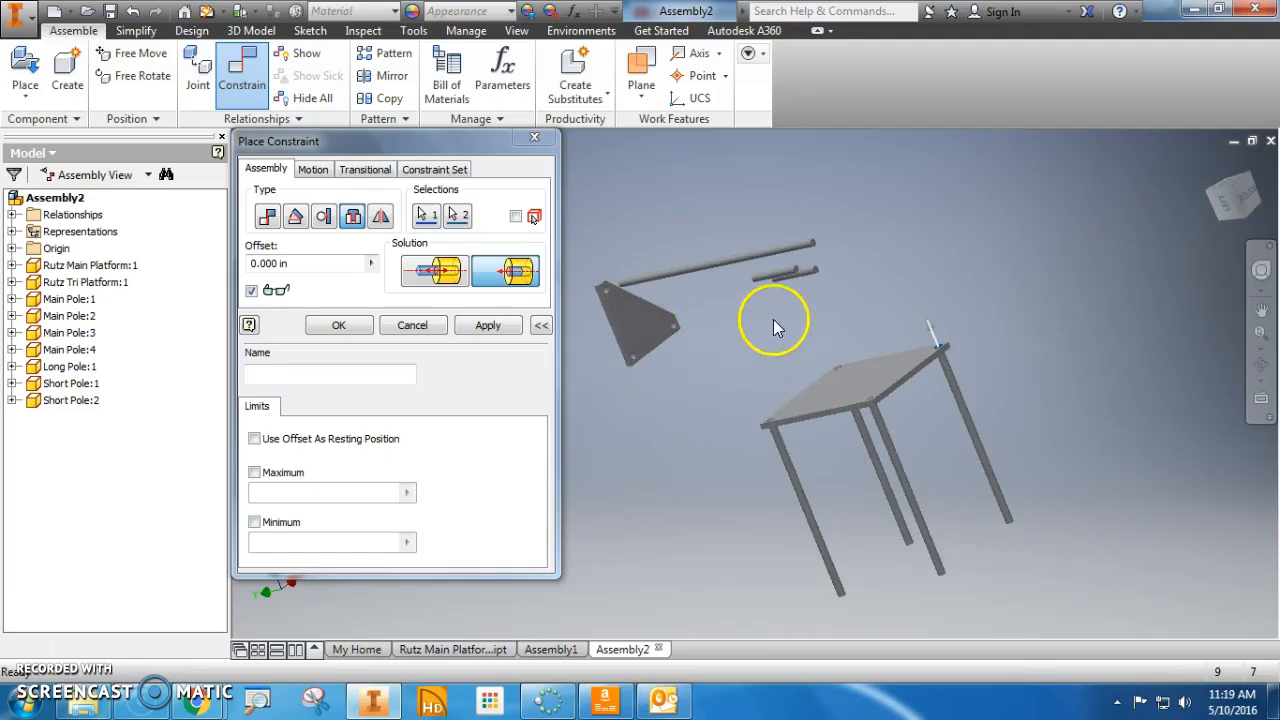
click(486, 325)
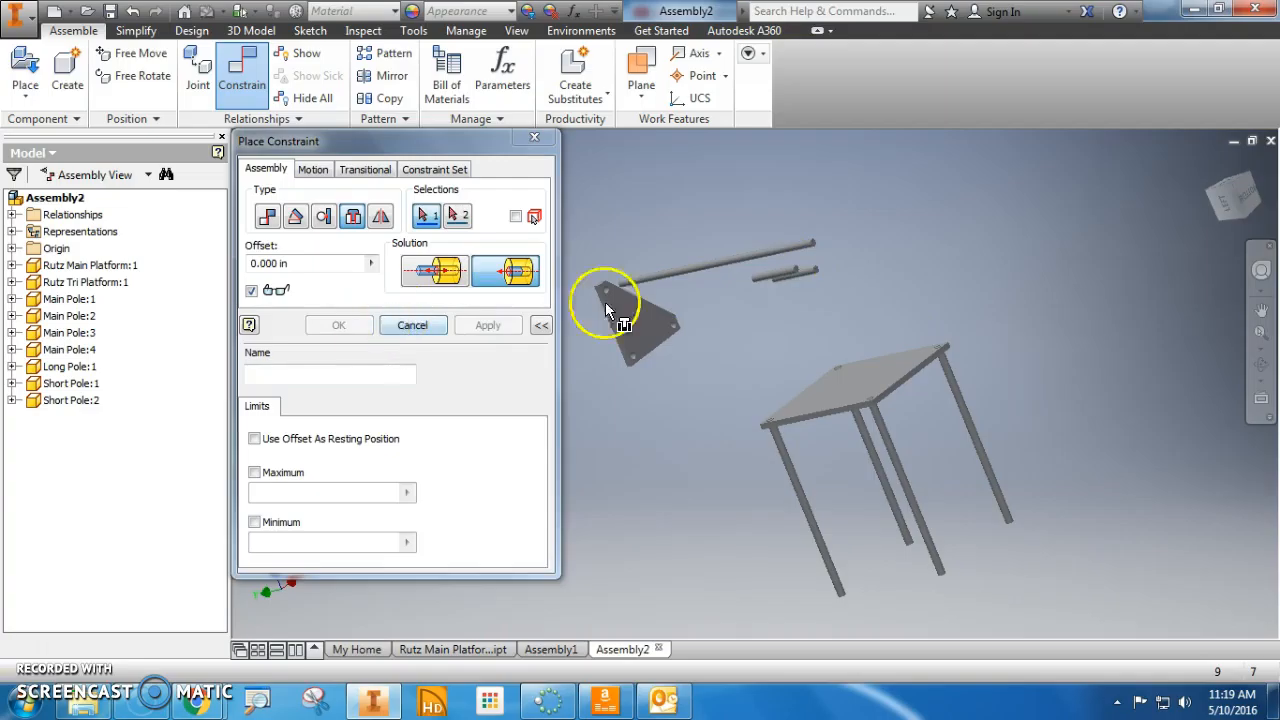
click(783, 268)
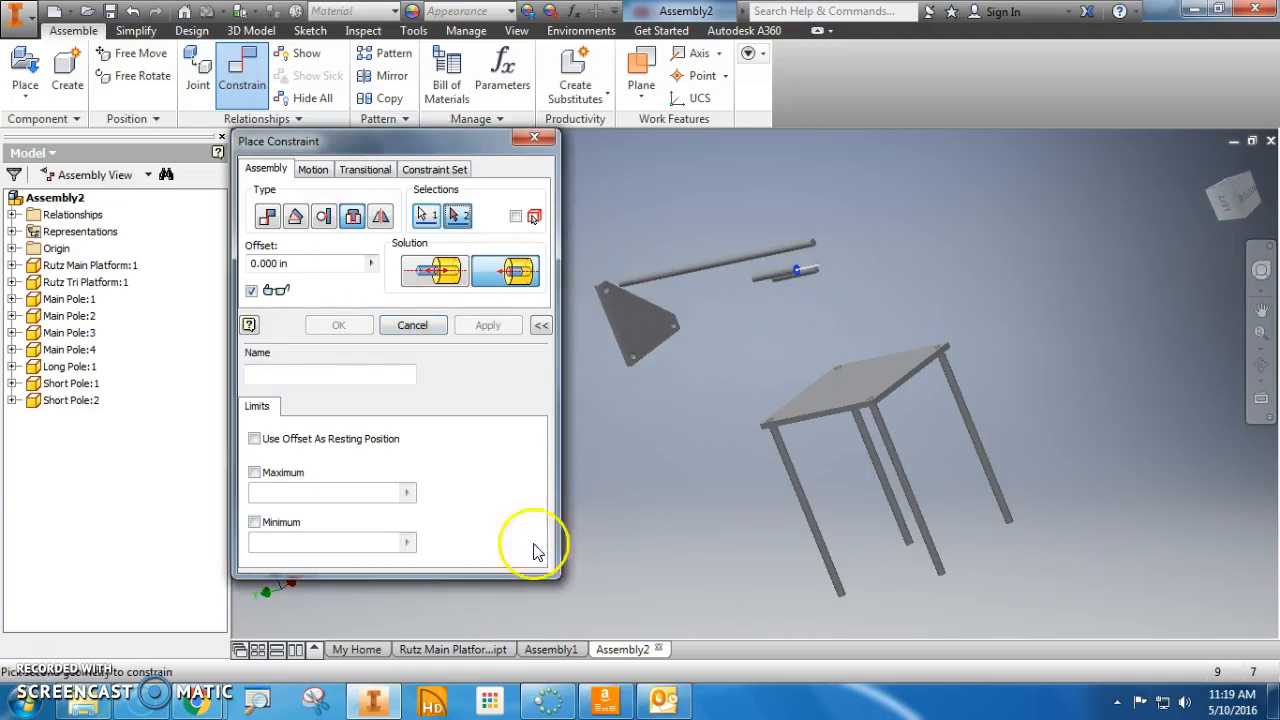
mouse_move(197, 700)
click(257, 612)
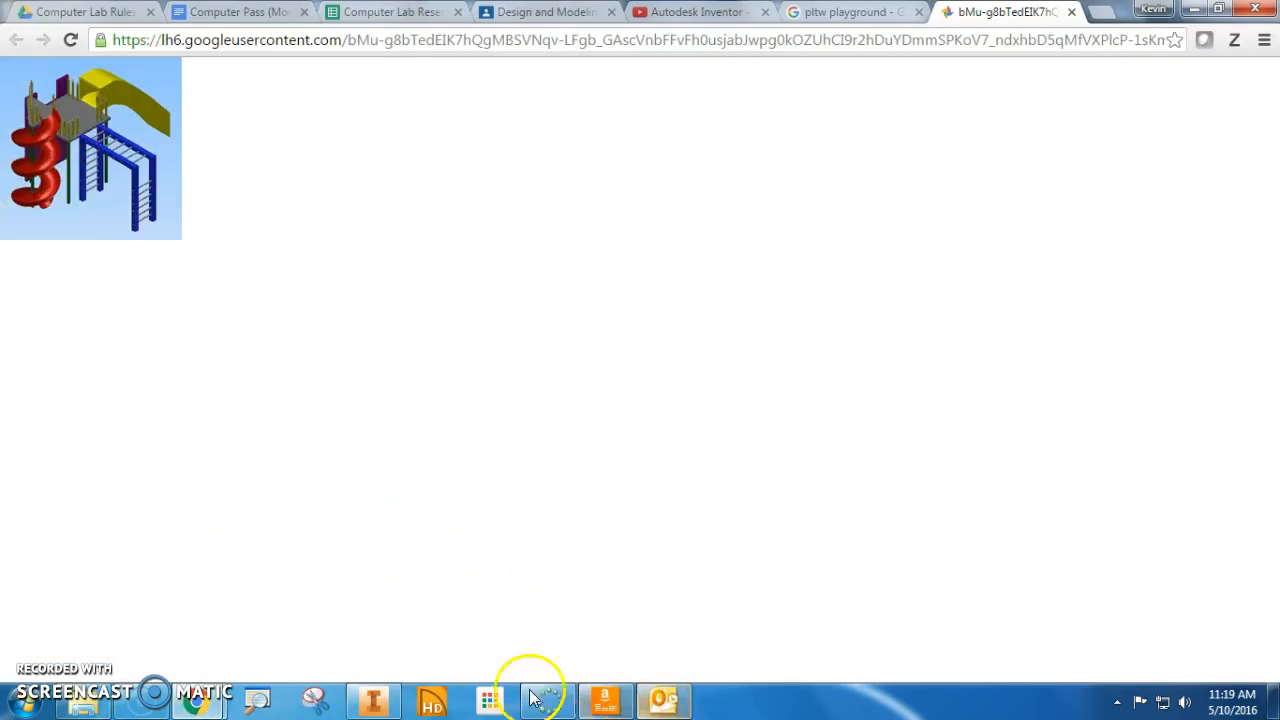
click(374, 700)
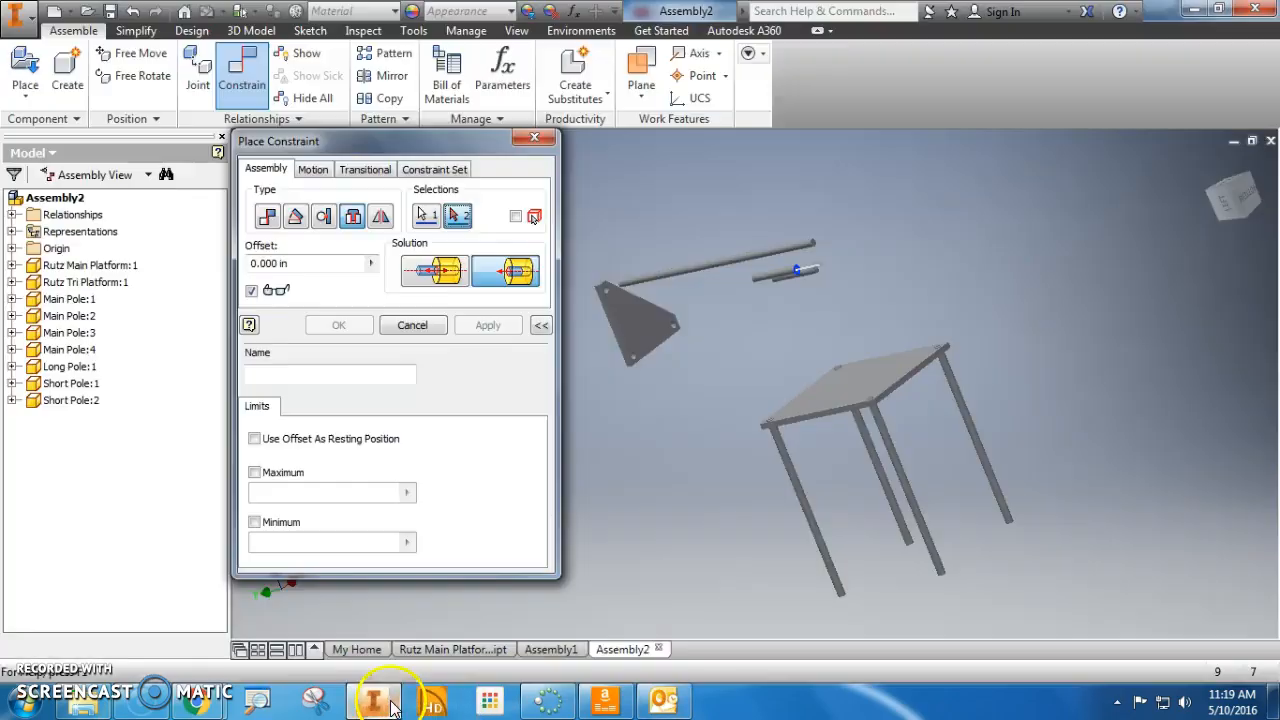
click(635, 357)
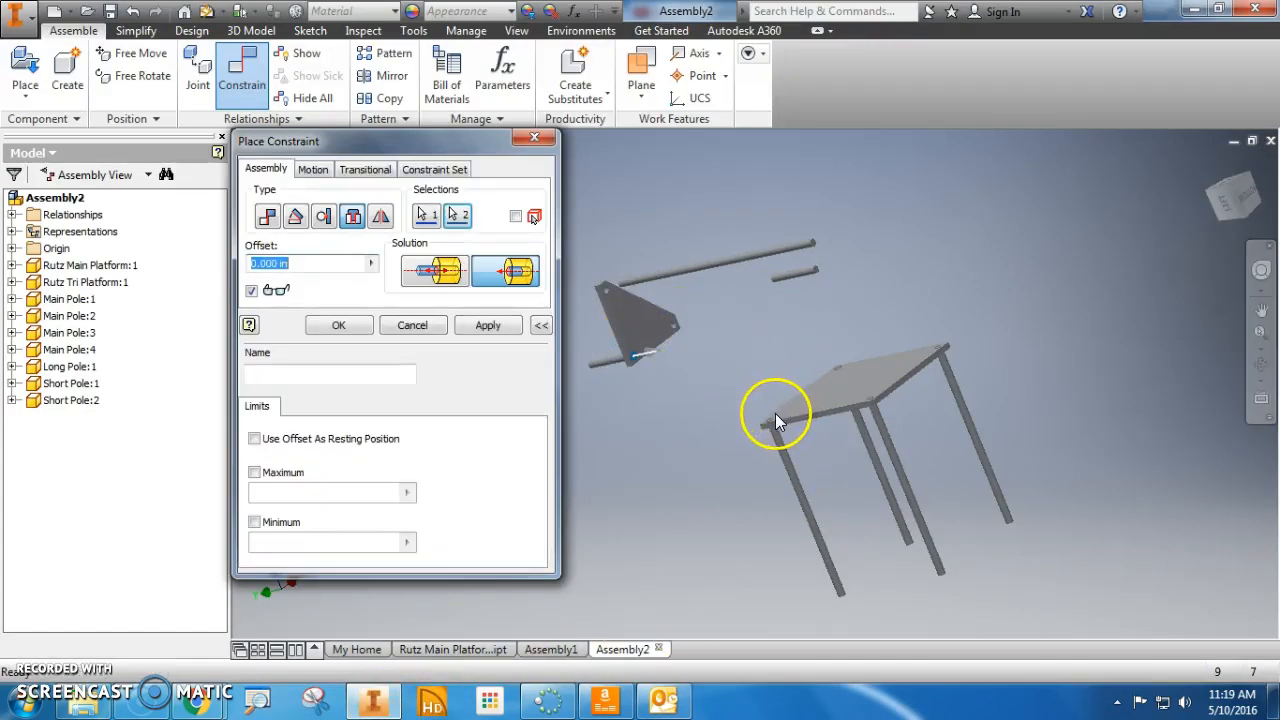
click(483, 320)
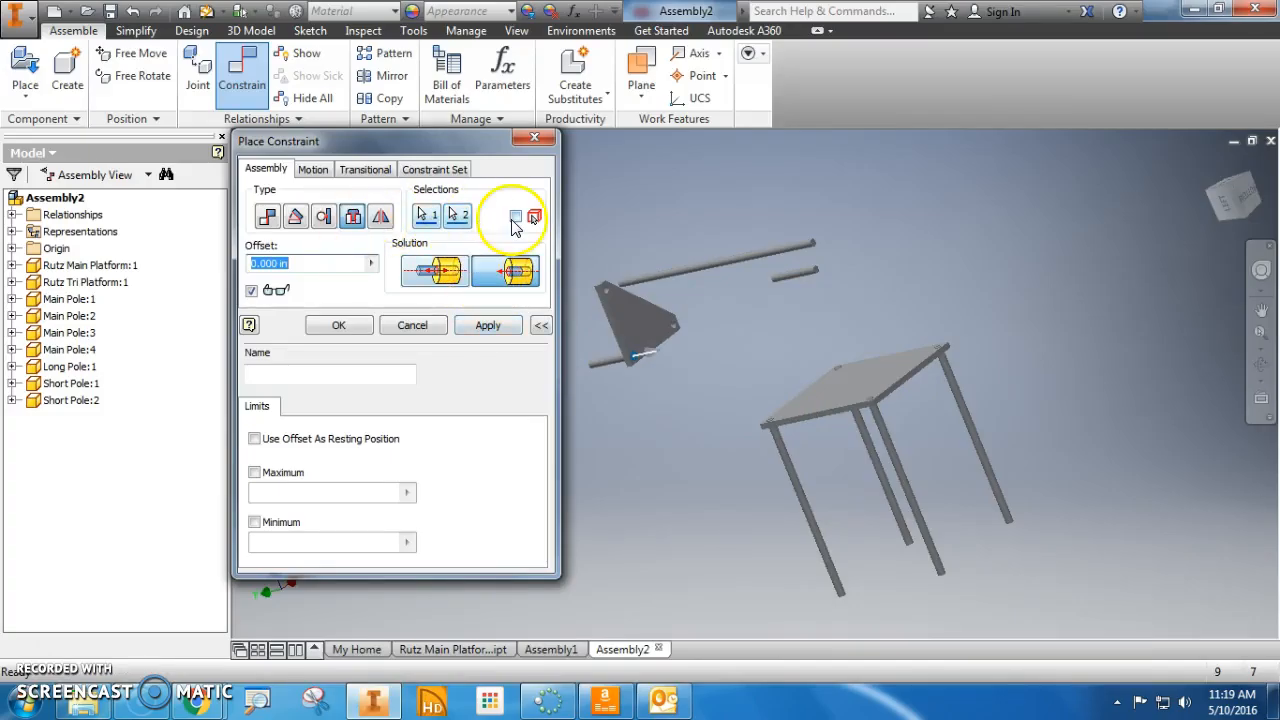
click(634, 356)
click(412, 327)
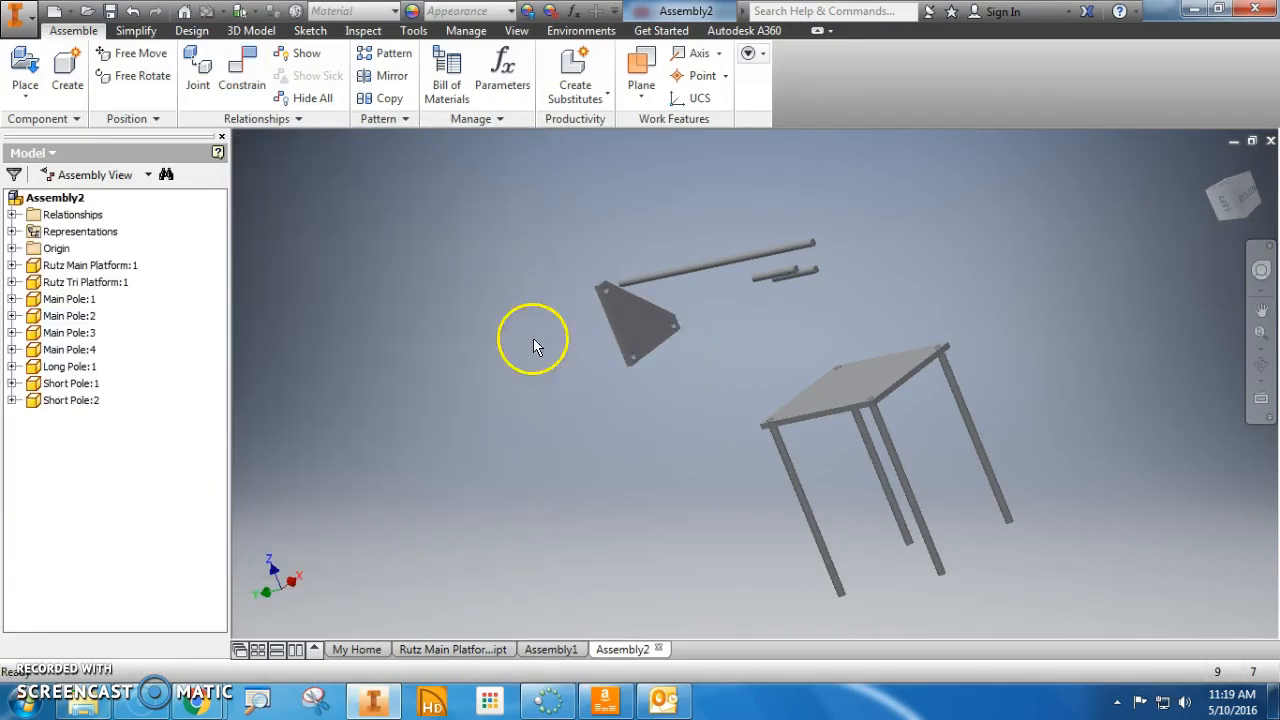
Step: Try to constrain a short pole's end centre to a corner hole of the main platform with the Mate type's flush solution
click(243, 85)
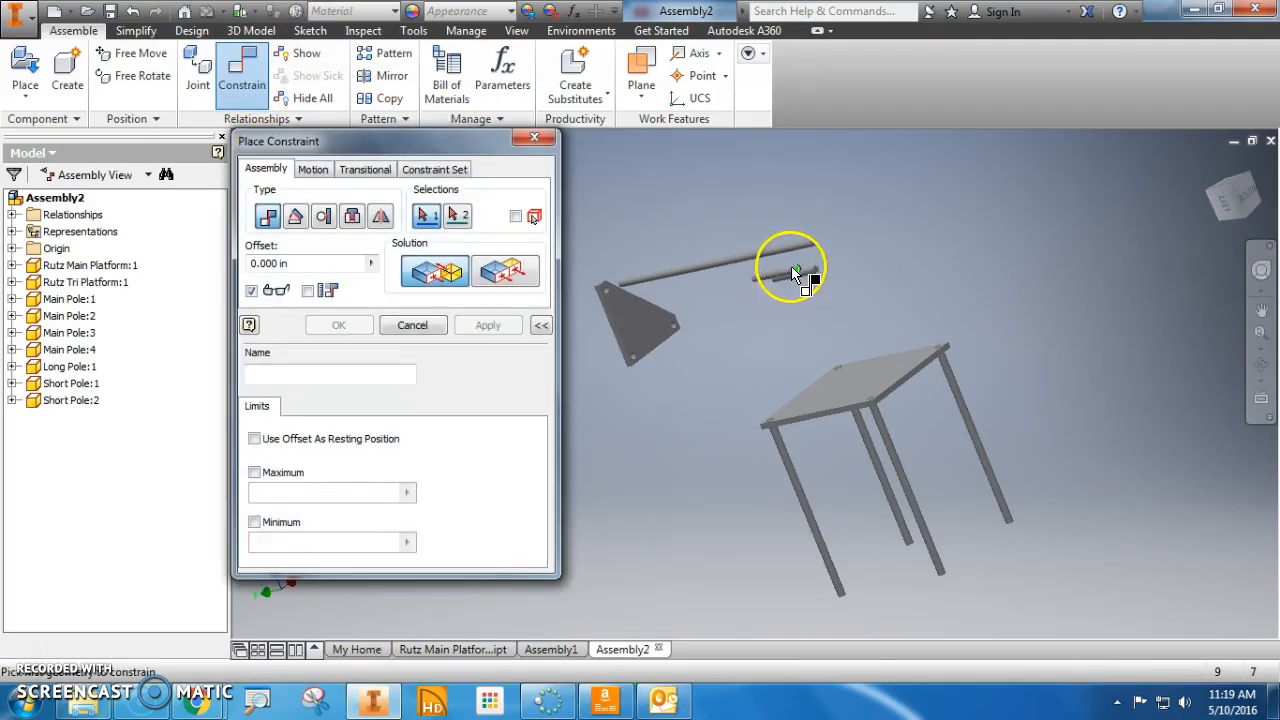
scroll(684, 370, up, 3)
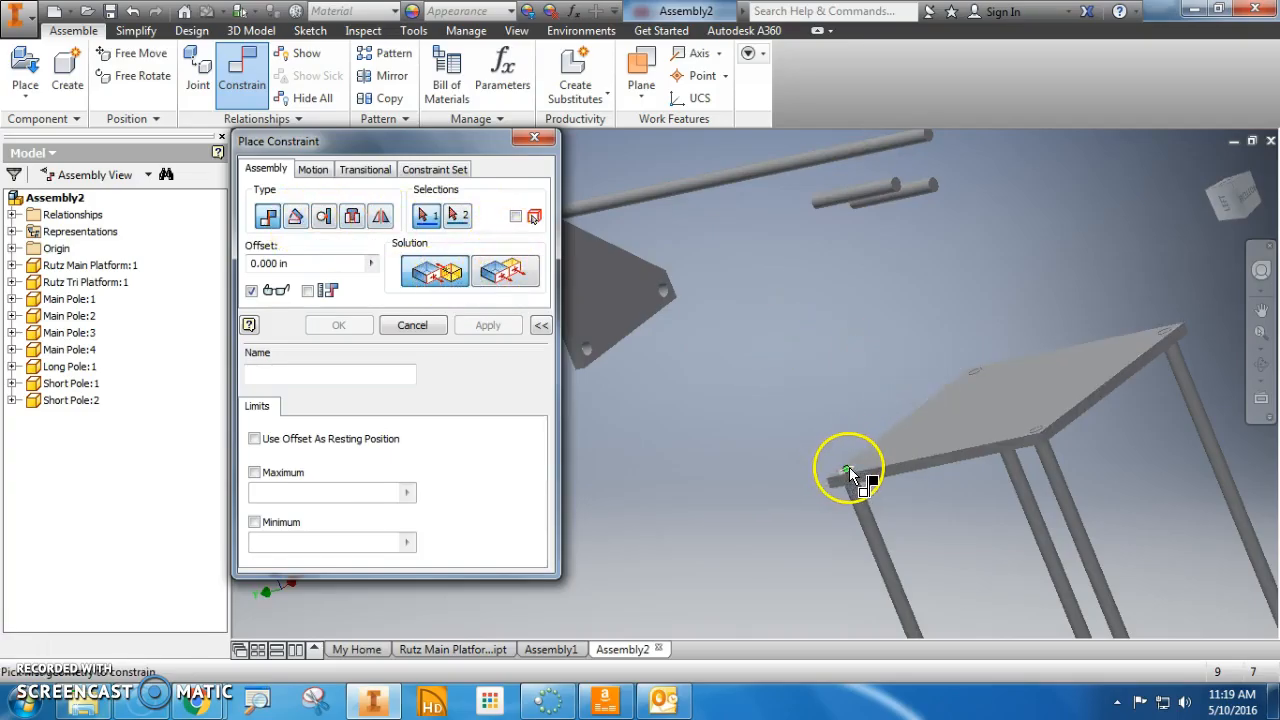
click(896, 186)
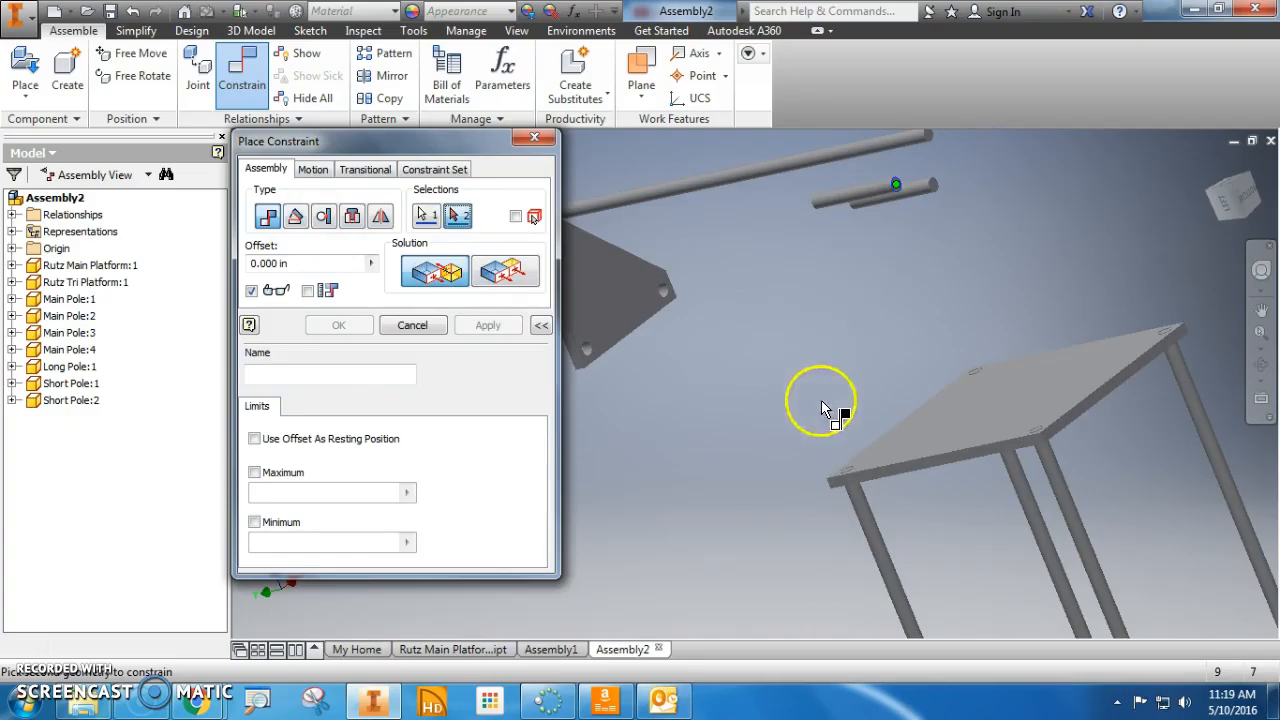
click(847, 469)
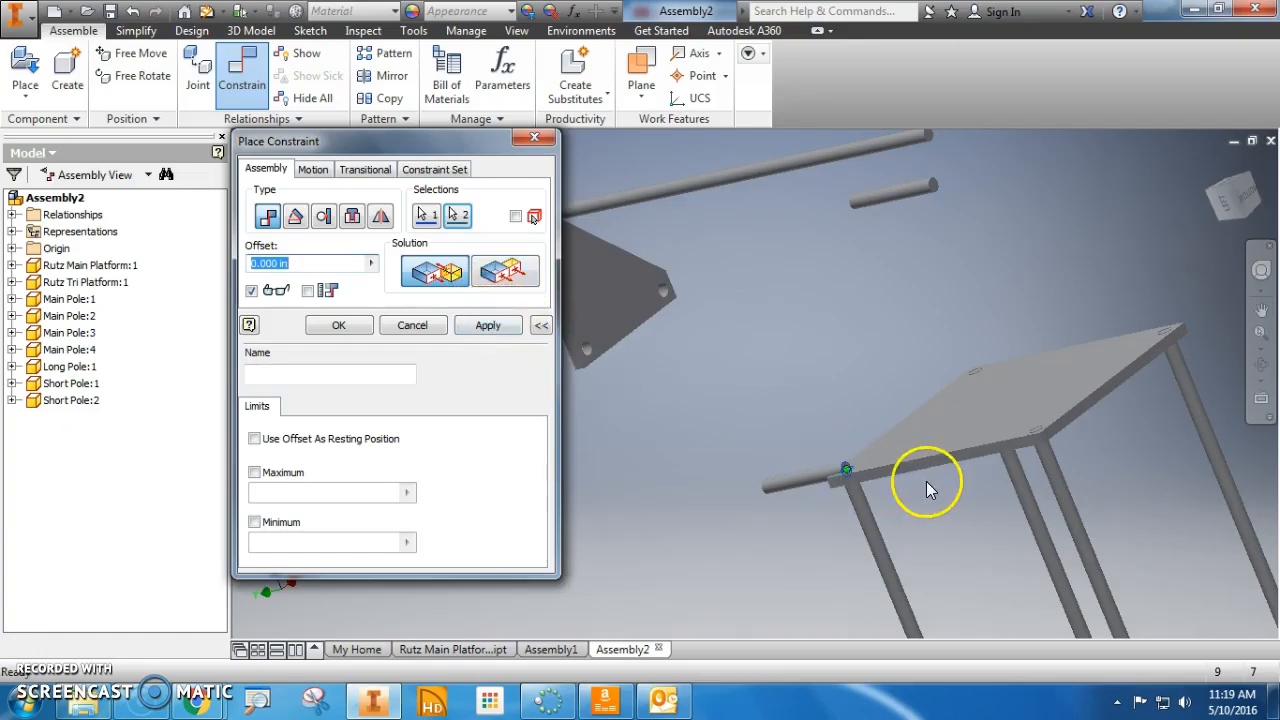
click(500, 285)
click(488, 325)
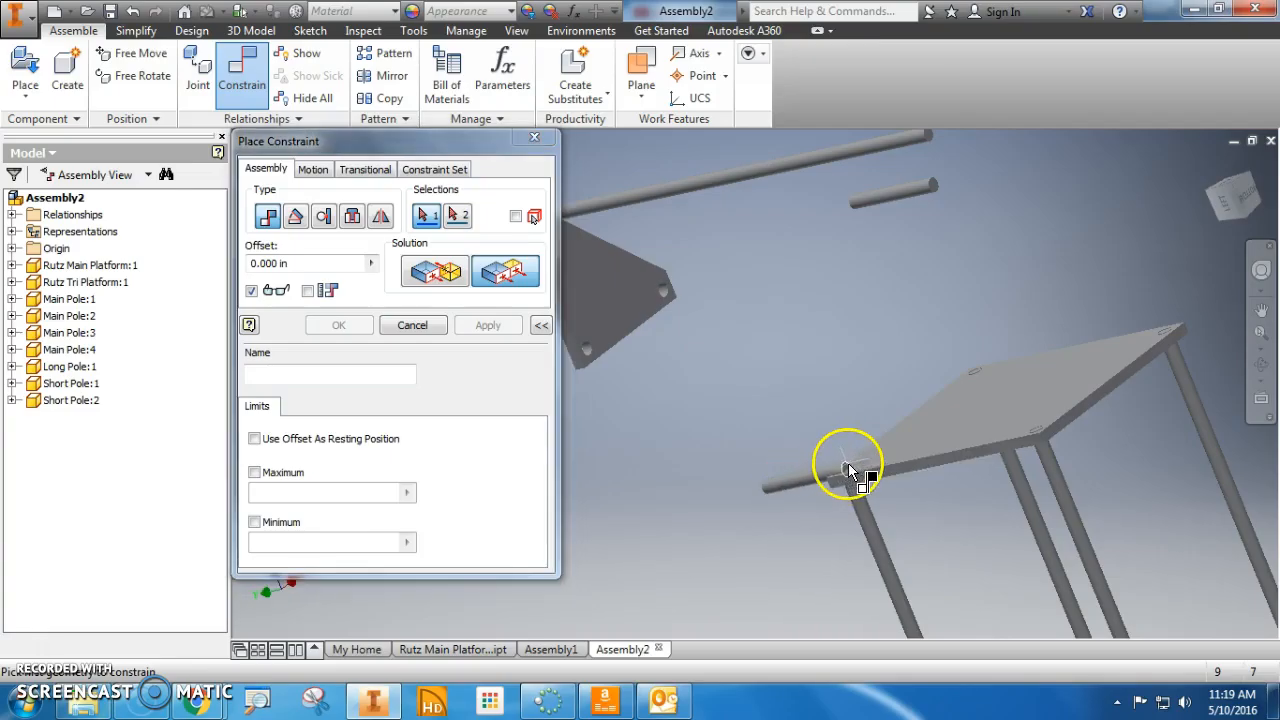
Step: Try to add a mate between the short pole's circular end and the rim of the main platform's corner hole
click(432, 271)
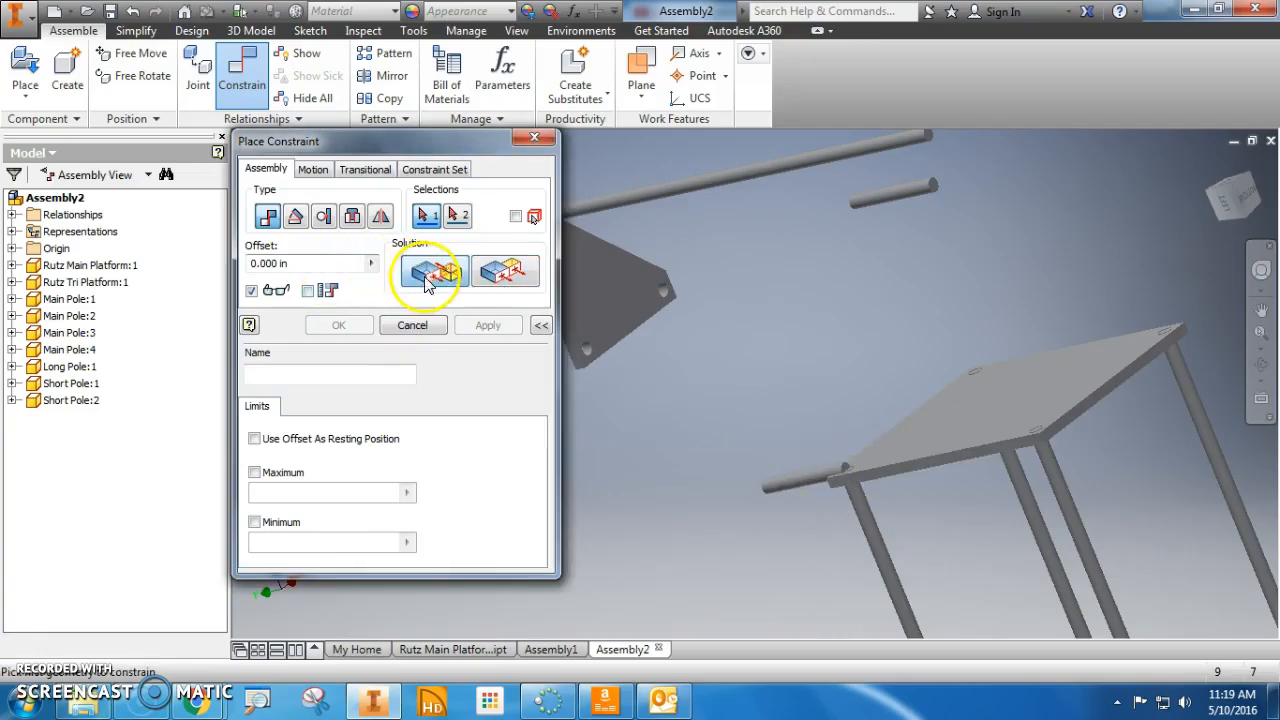
click(847, 470)
scroll(847, 470, up, 5)
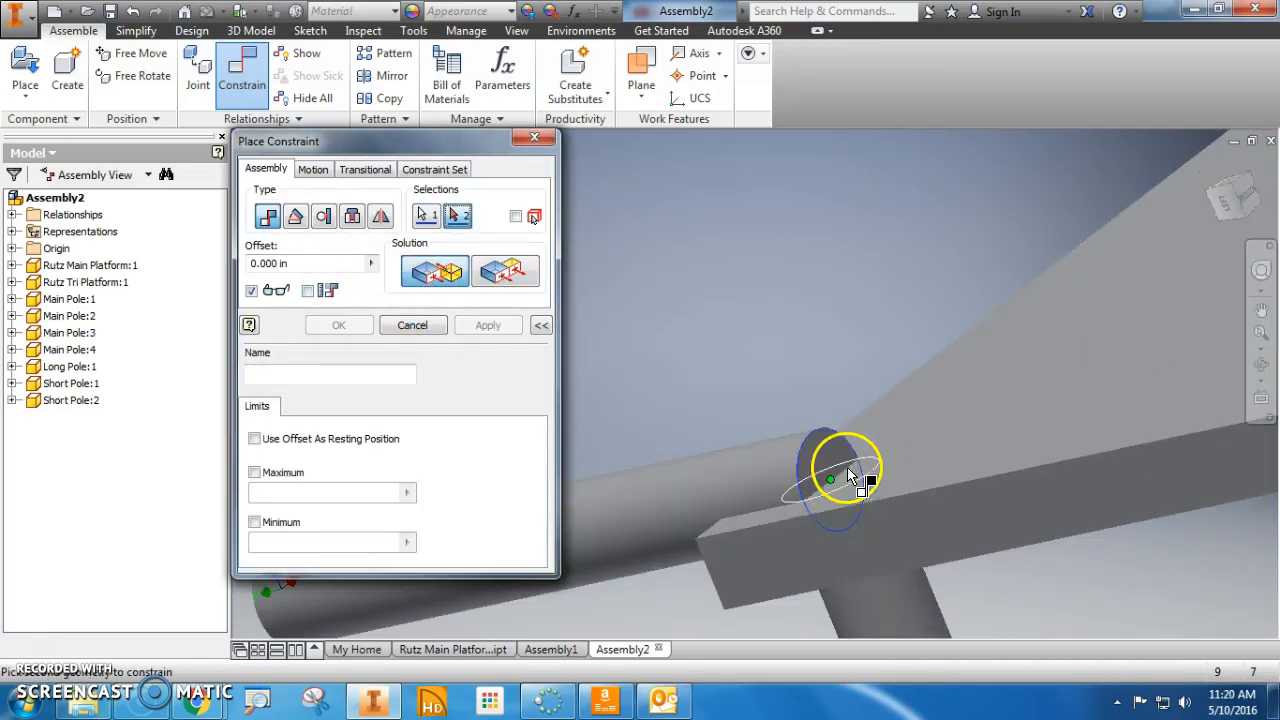
click(845, 471)
click(488, 325)
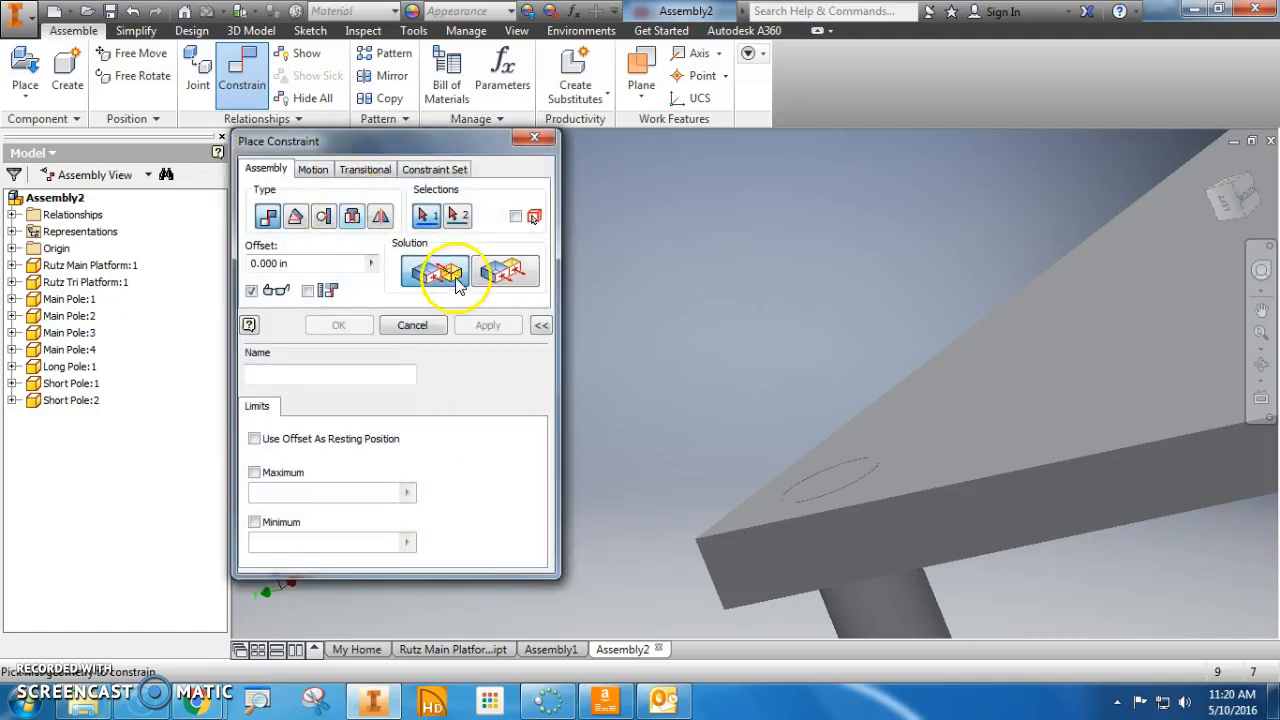
Step: Try to mate the main platform's corner to the end of the loose short pole at 0.000 in offset
click(838, 516)
scroll(838, 516, down, 5)
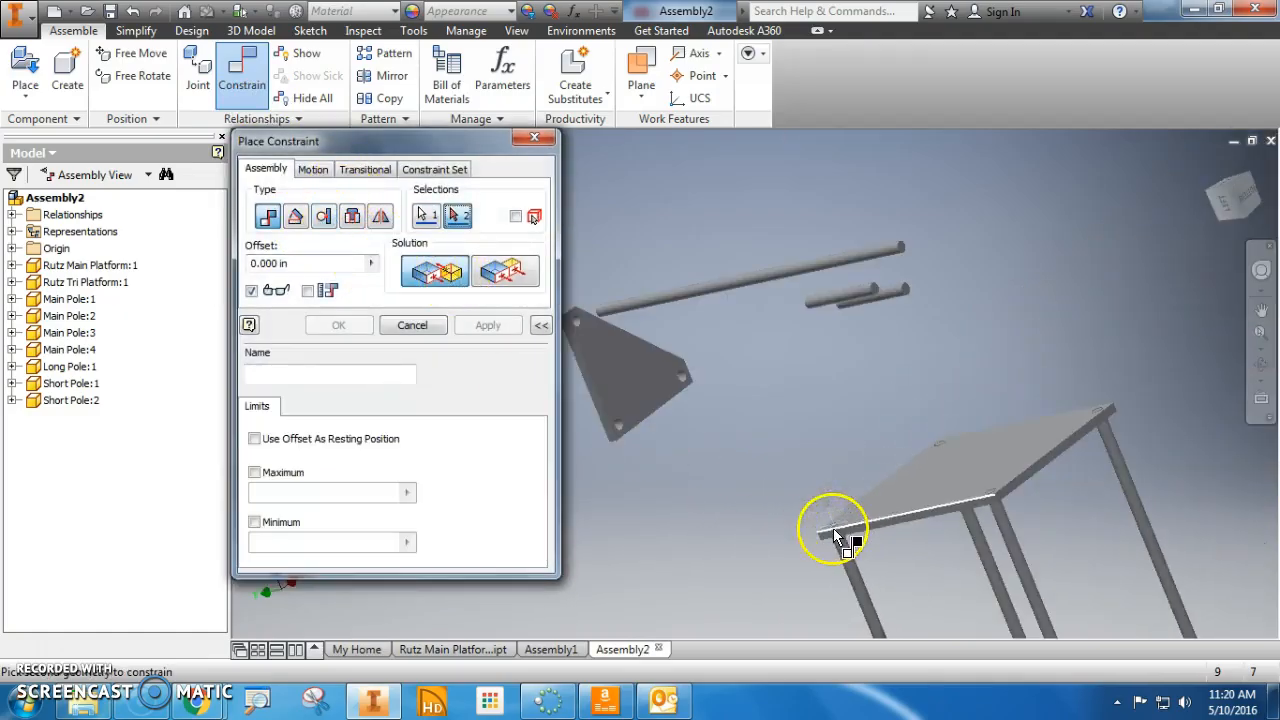
scroll(872, 291, up, 6)
click(856, 298)
scroll(813, 405, down, 5)
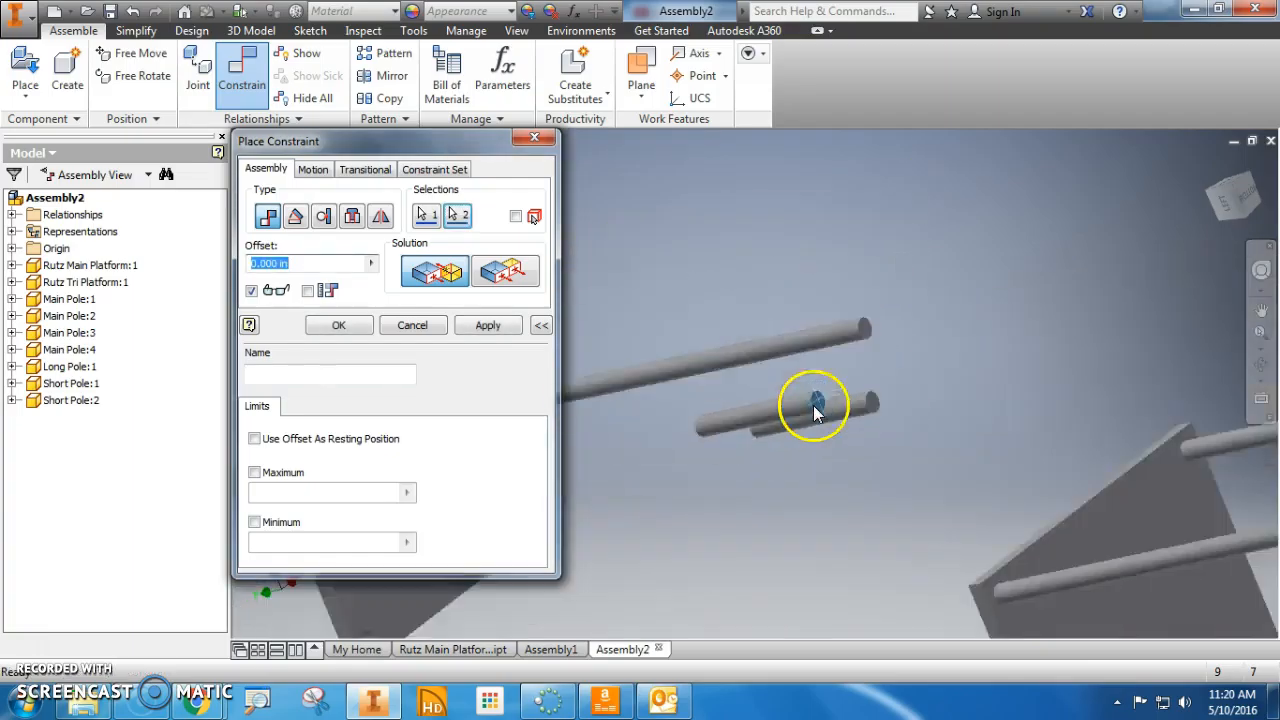
click(488, 325)
Step: Insert a short pole's end into the main platform's corner hole using the Insert constraint with the opposed solution
shift+middle_drag(668, 400, 980, 386)
click(505, 270)
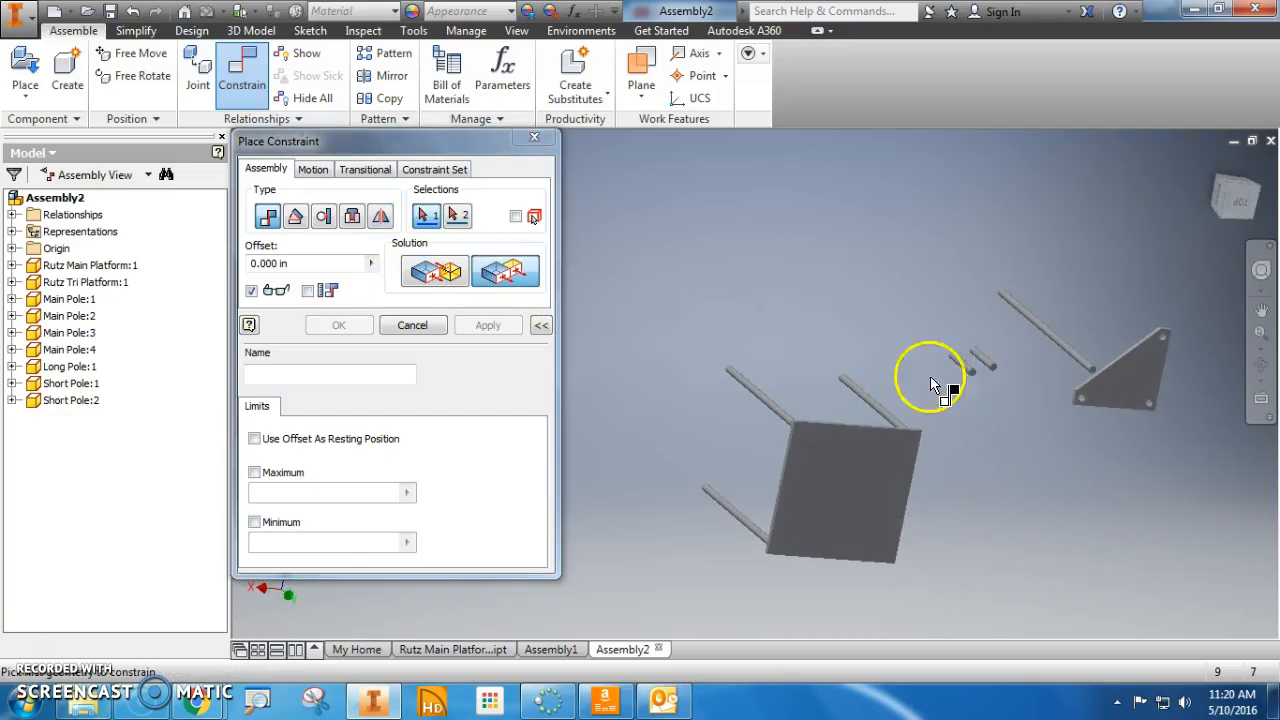
click(324, 216)
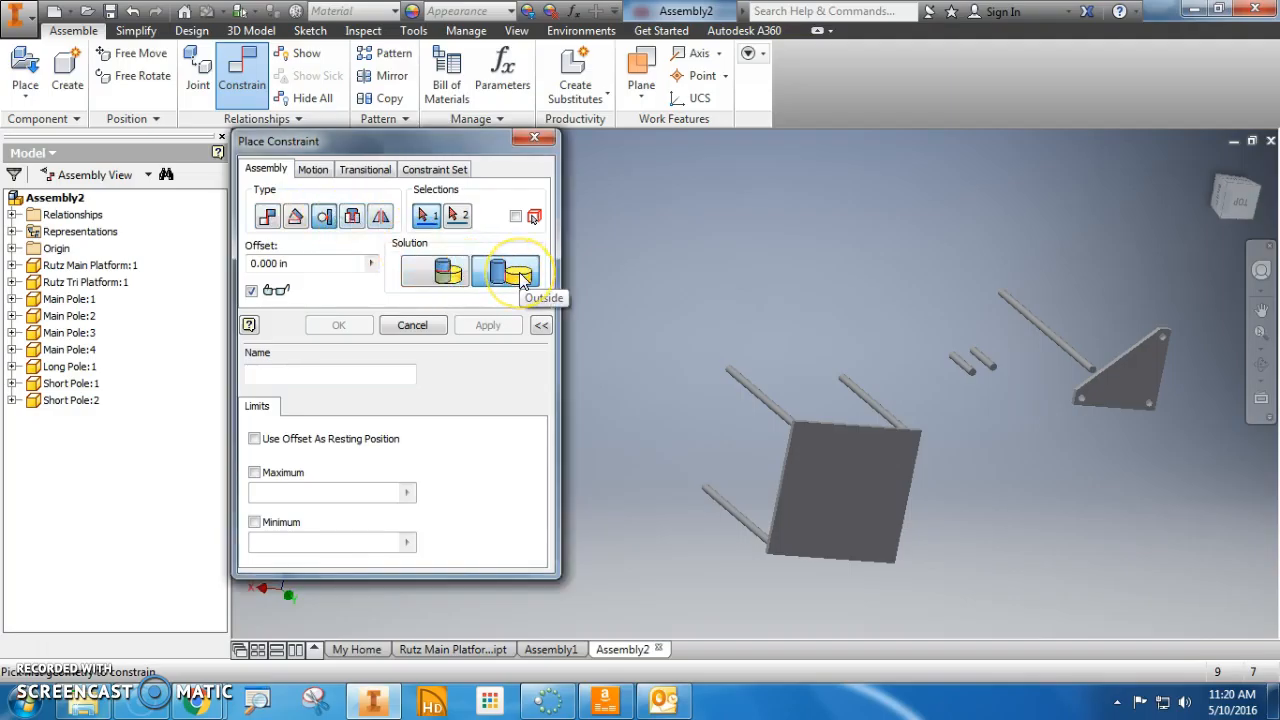
click(352, 216)
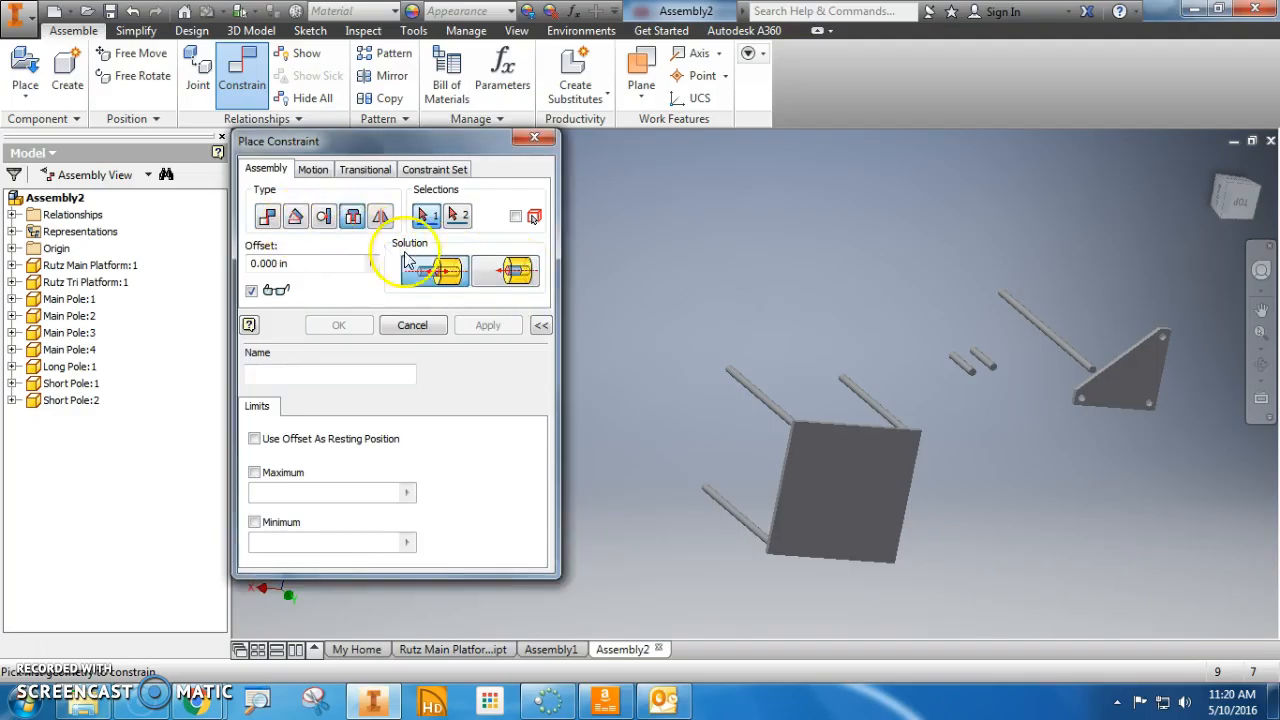
click(962, 361)
click(910, 445)
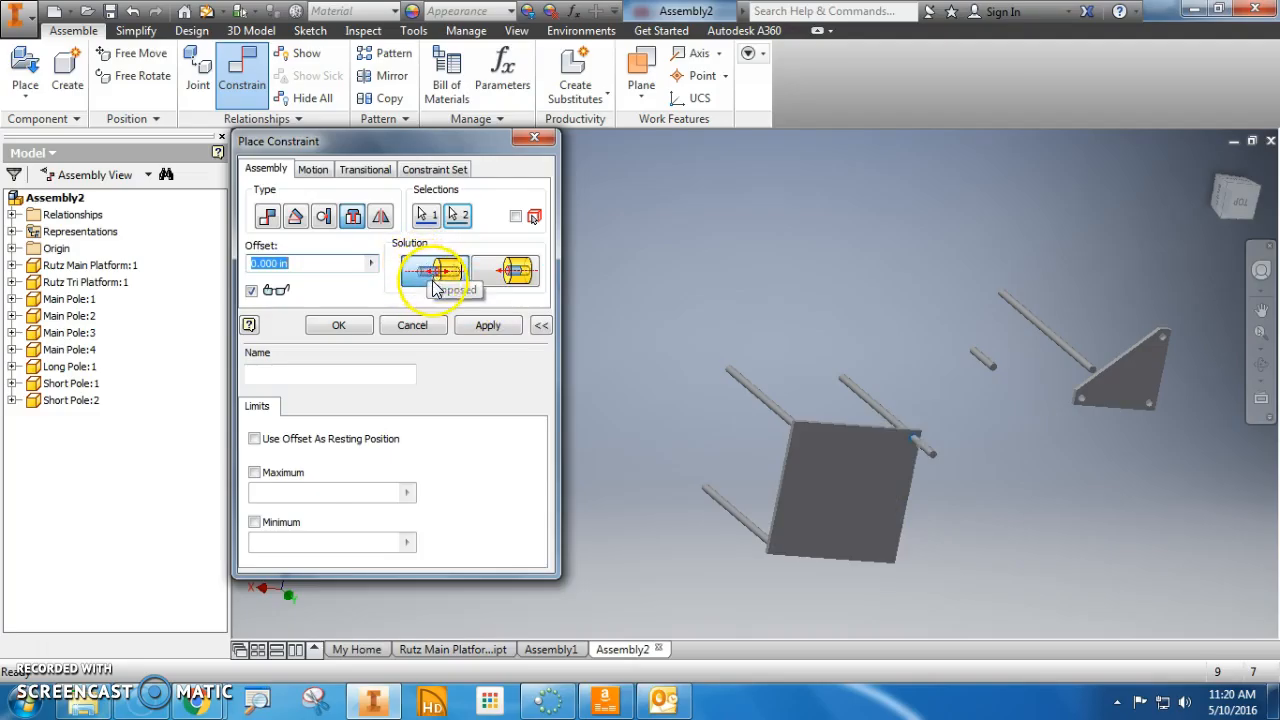
shift+middle_drag(585, 412, 752, 428)
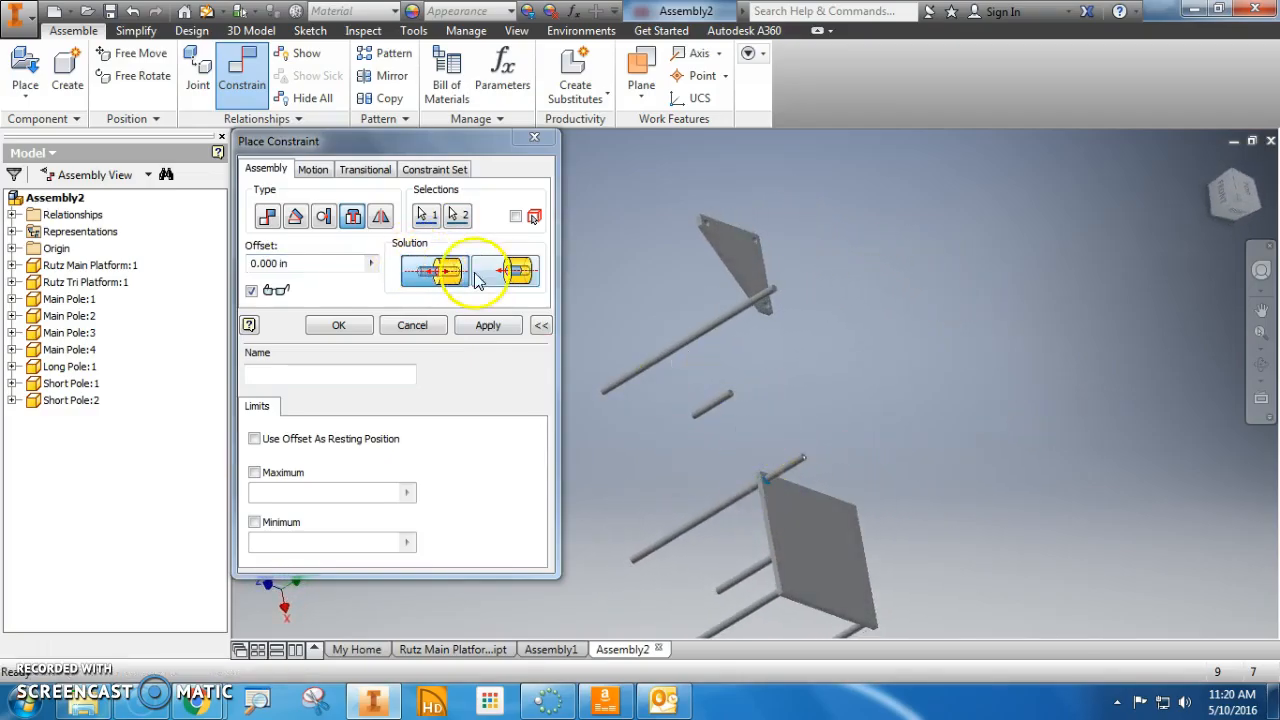
click(468, 320)
Step: Insert the triangular platform's corner hole onto the free end of the placed short pole with the aligned solution at 0.000 in offset
click(505, 271)
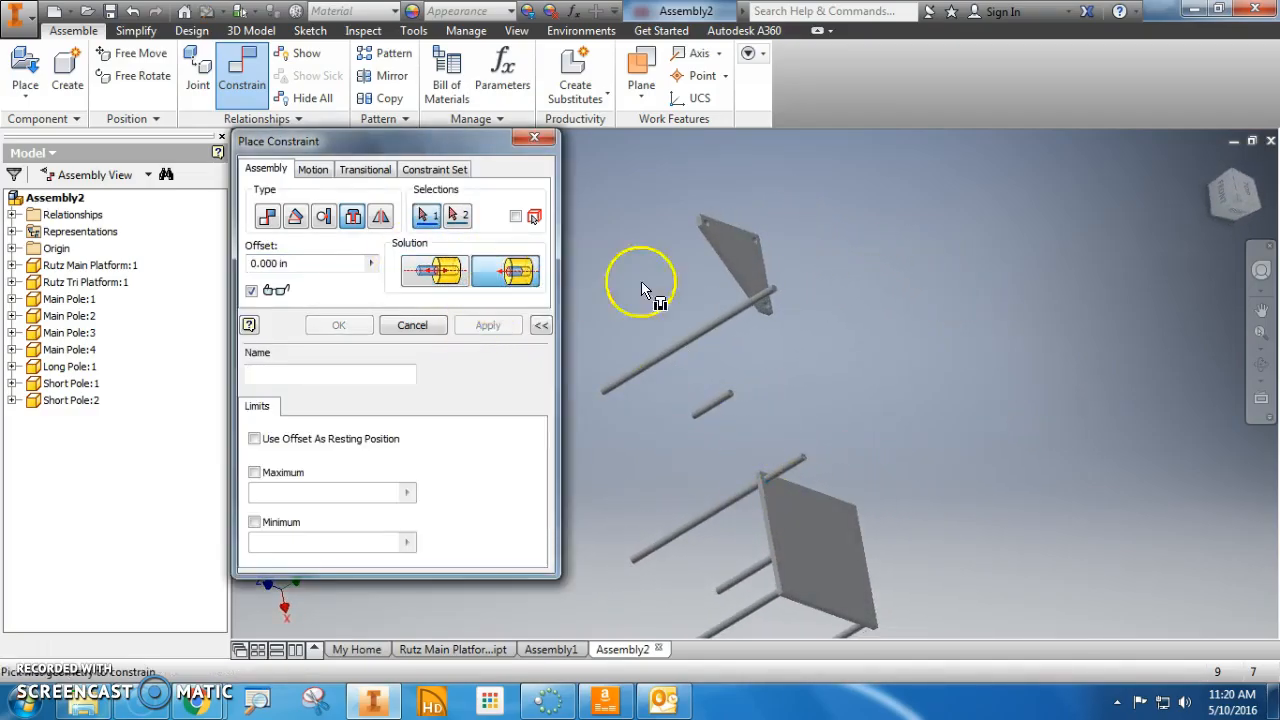
click(799, 463)
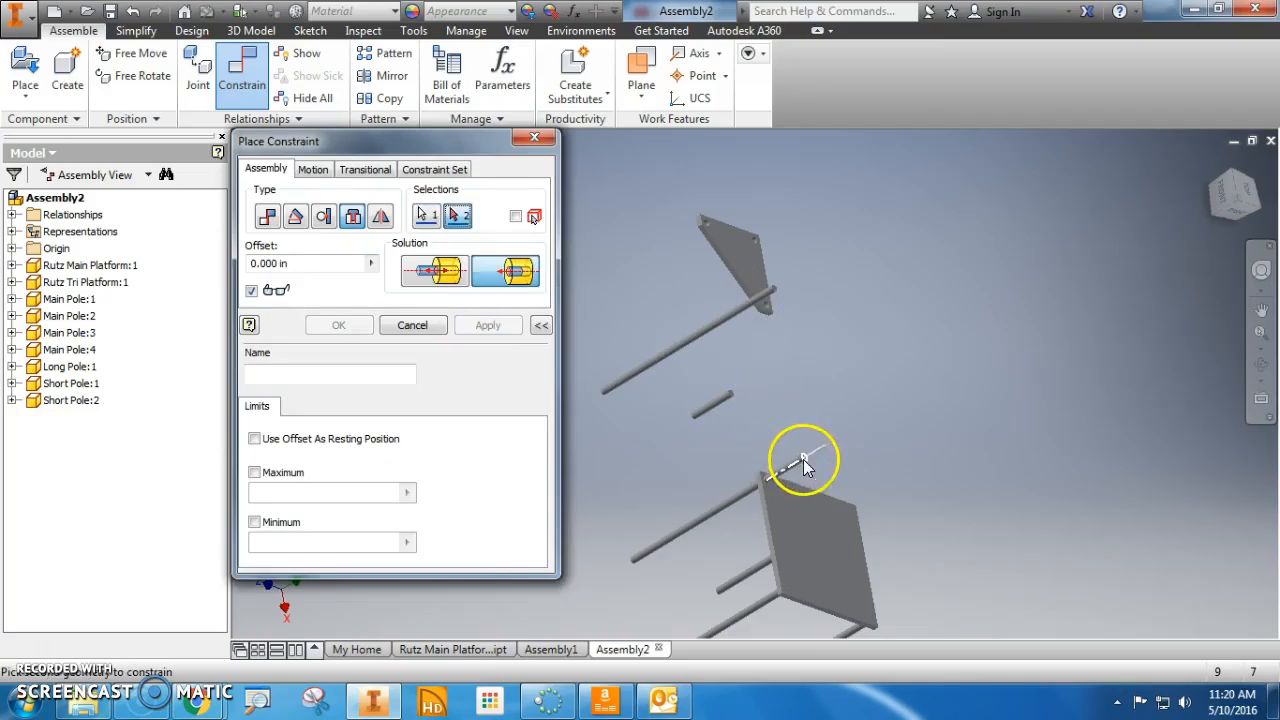
click(762, 314)
shift+middle_drag(743, 374, 974, 286)
shift+middle_drag(813, 498, 750, 403)
click(484, 330)
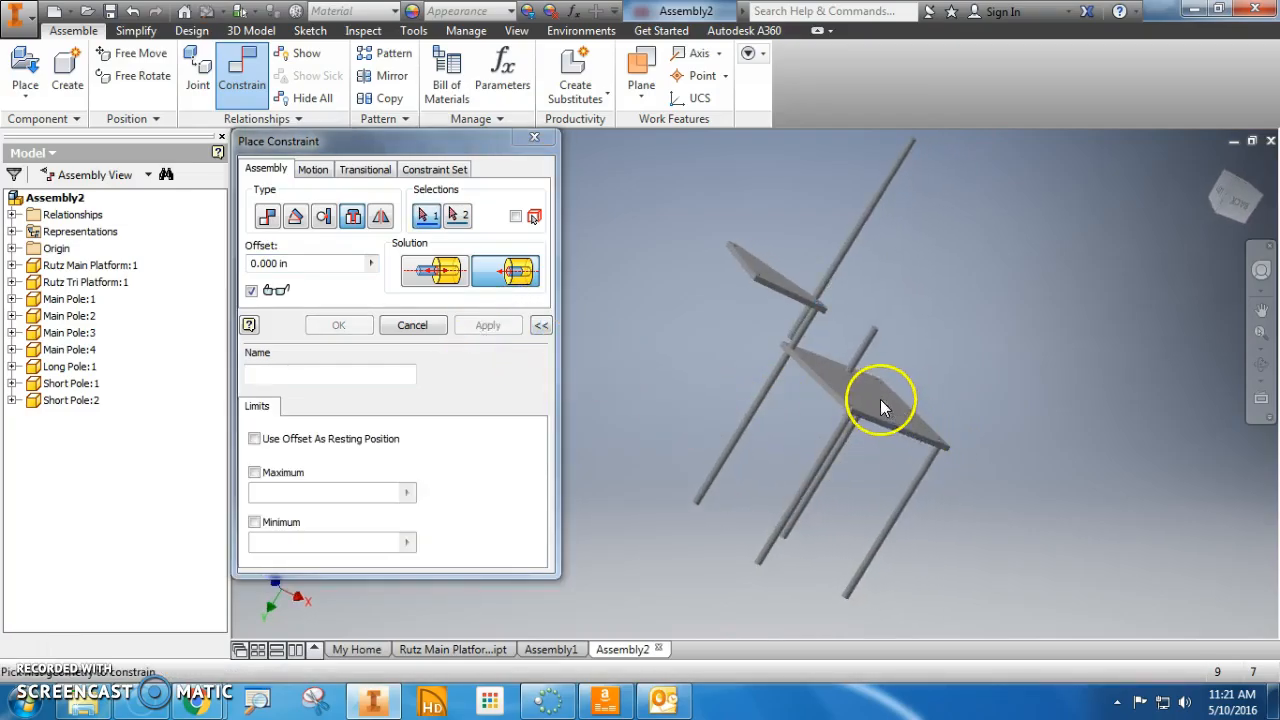
Step: Leave the constraint command and ground the main platform
right_click(880, 401)
click(795, 415)
click(887, 401)
right_click(887, 401)
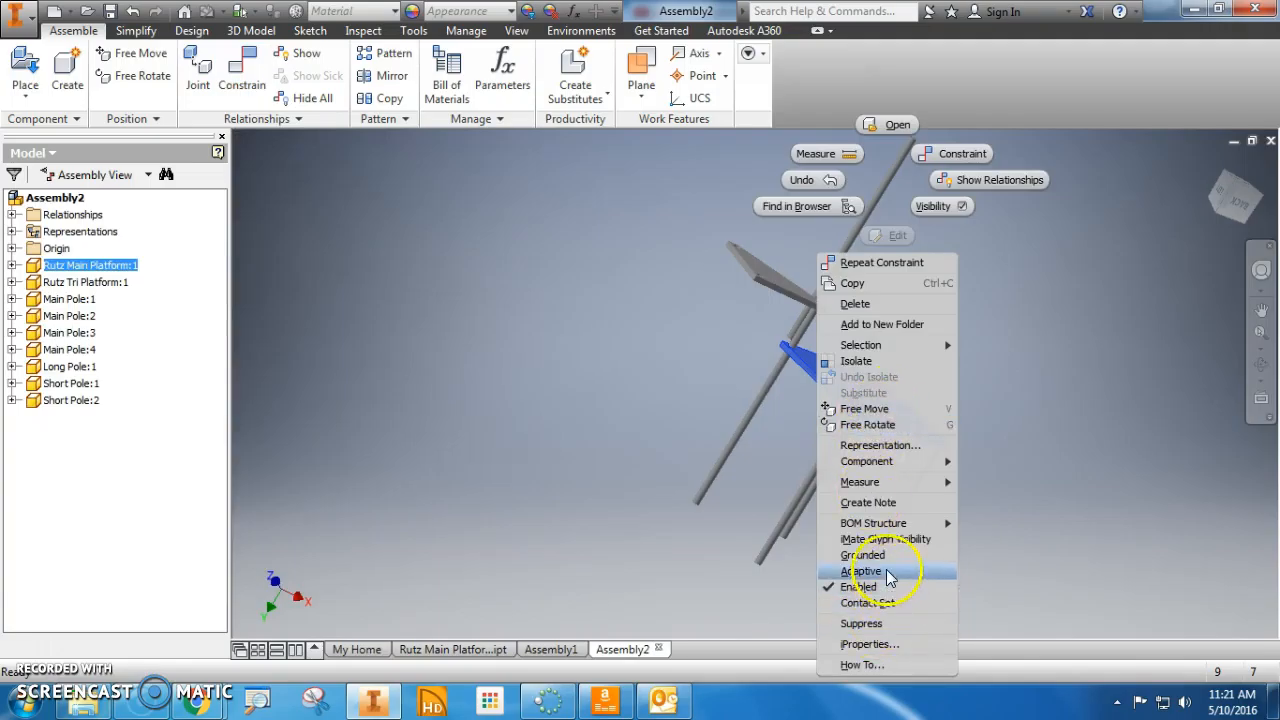
click(667, 521)
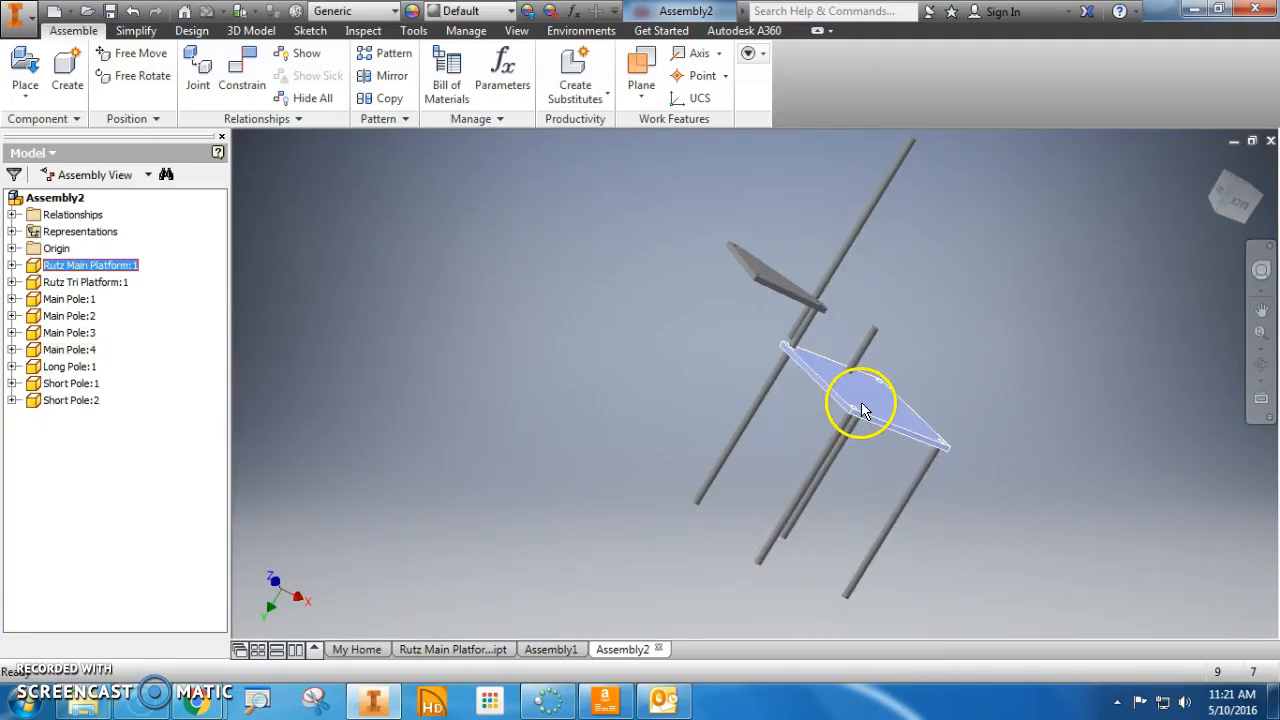
right_click(863, 410)
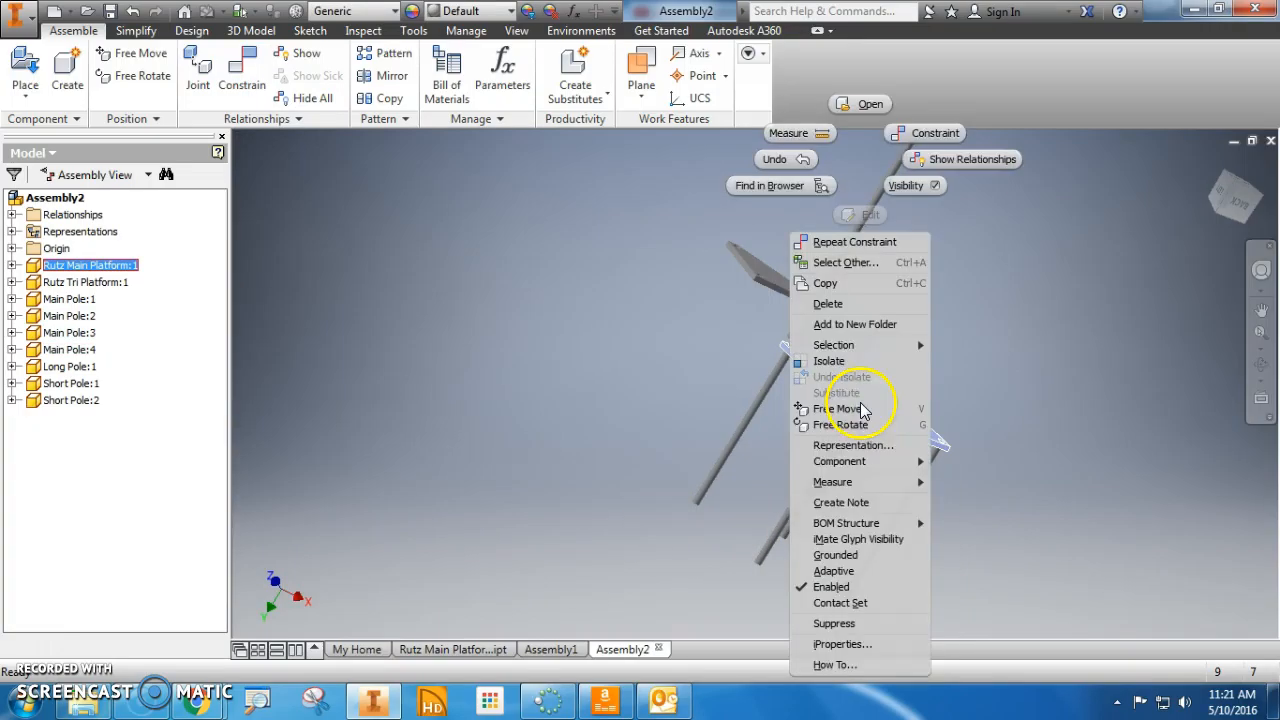
click(834, 556)
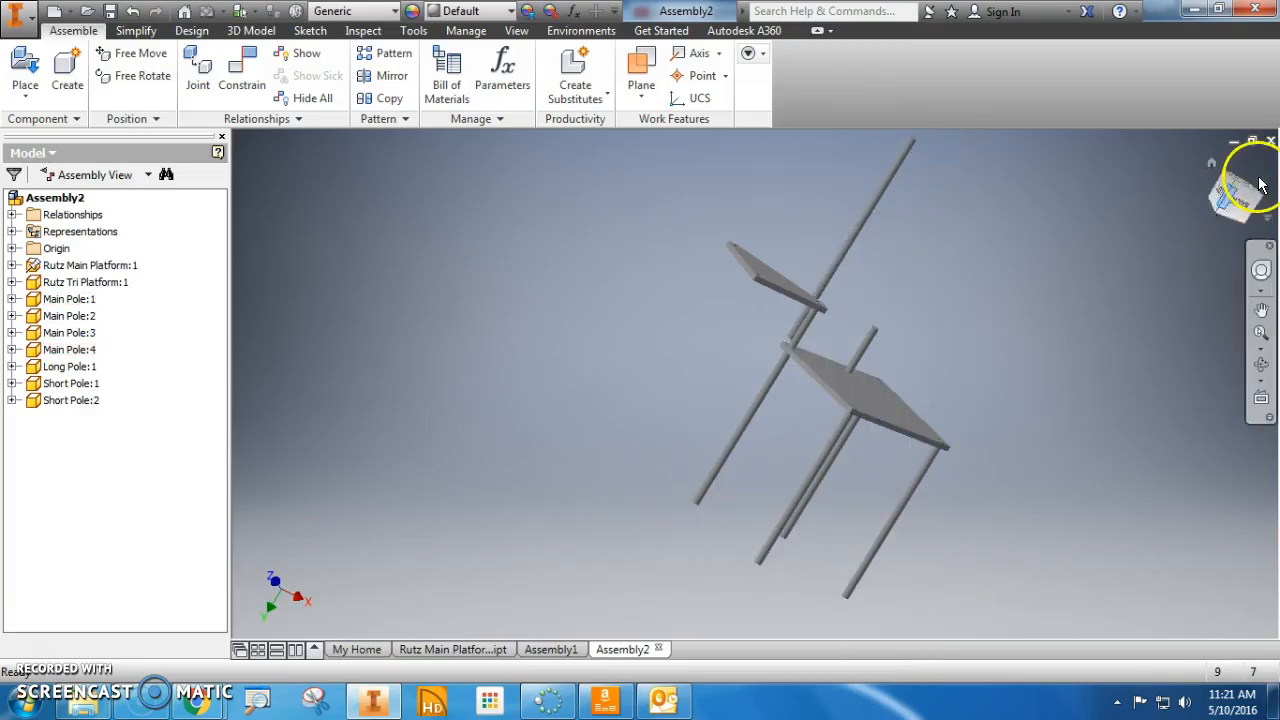
Step: Inspect the assembly from the home view and other angles, pulling on the triangular platform and poles to test their remaining freedom
click(1233, 197)
click(1212, 165)
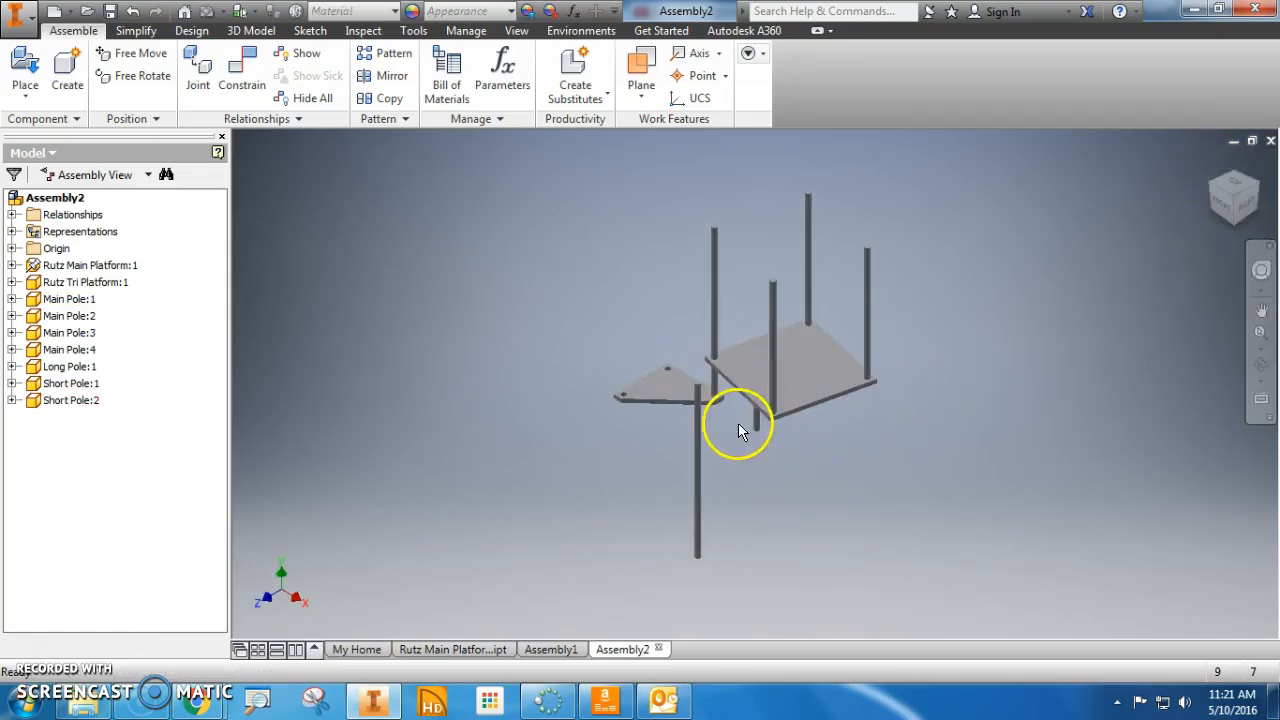
shift+middle_drag(808, 521, 810, 335)
drag(640, 360, 640, 398)
shift+middle_drag(737, 505, 851, 373)
mouse_move(845, 388)
mouse_down()
mouse_move(823, 374)
mouse_move(826, 357)
mouse_move(867, 394)
mouse_up()
key(Escape)
click(830, 398)
mouse_move(769, 426)
mouse_down()
mouse_move(781, 414)
mouse_move(753, 441)
mouse_up()
click(745, 451)
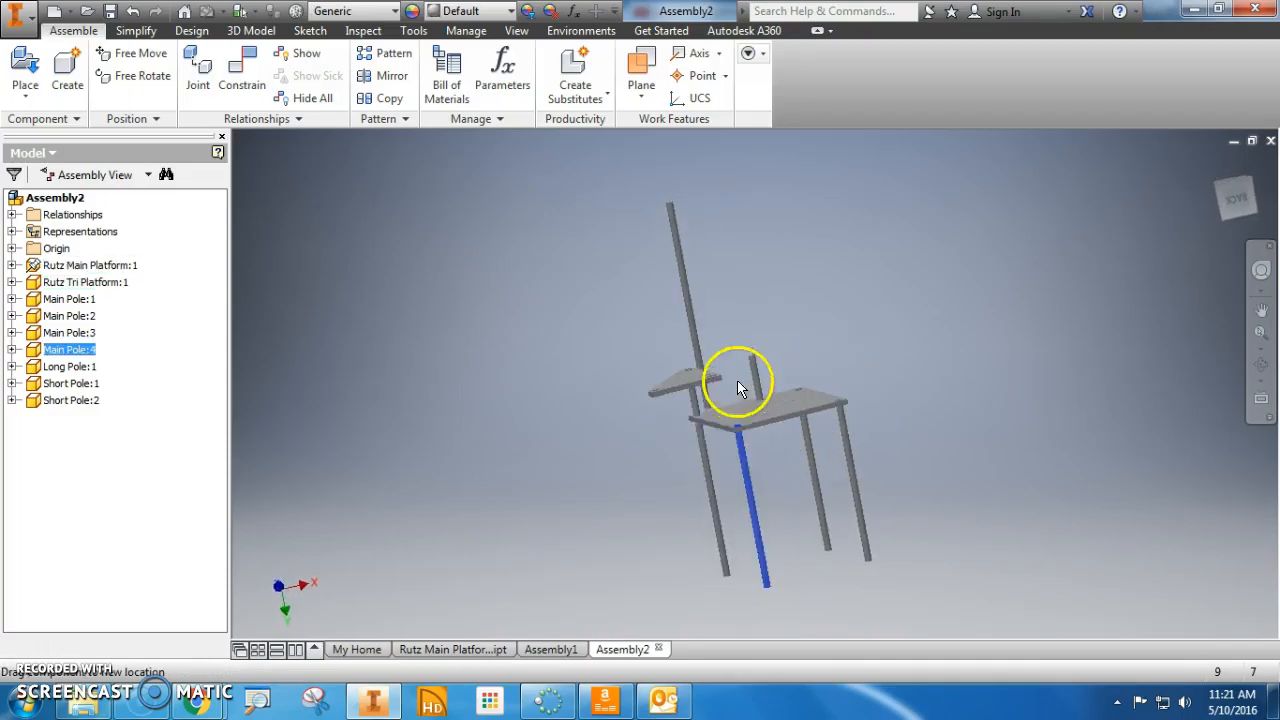
drag(663, 380, 608, 467)
shift+middle_drag(647, 519, 560, 537)
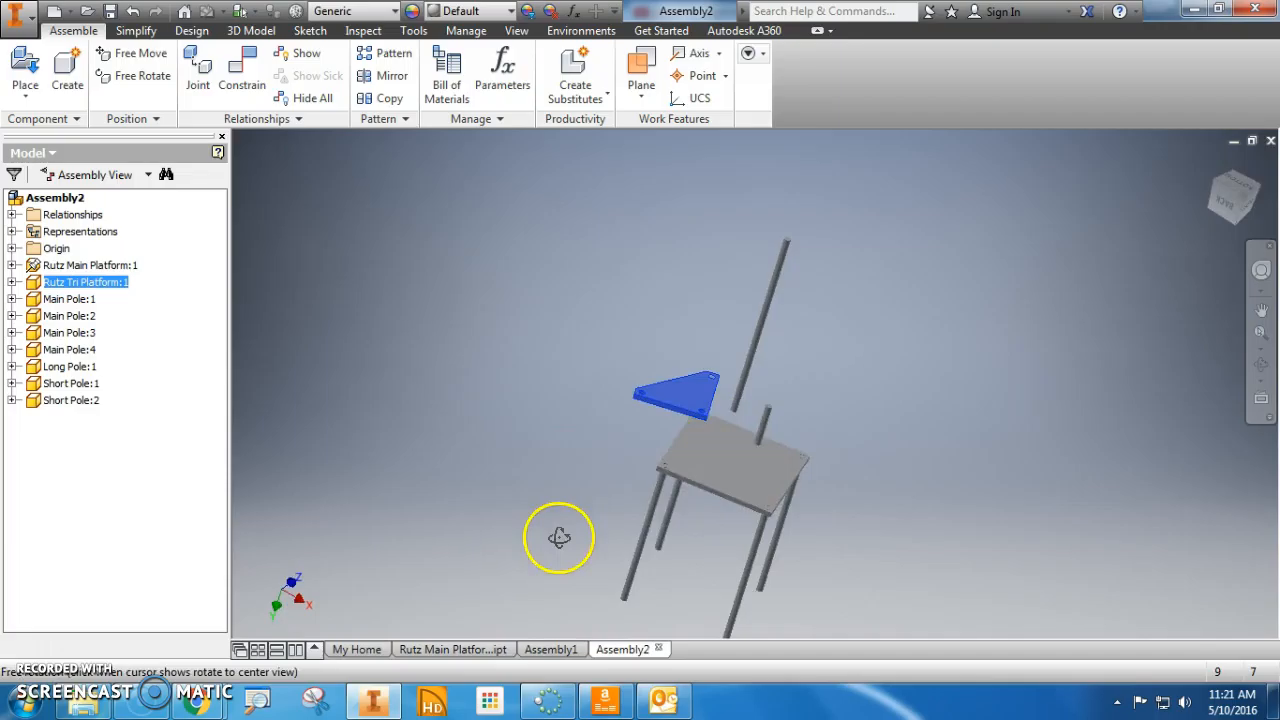
Step: Try to mate the second short pole's end face to the main platform's flat face at 0.000 in offset
click(767, 418)
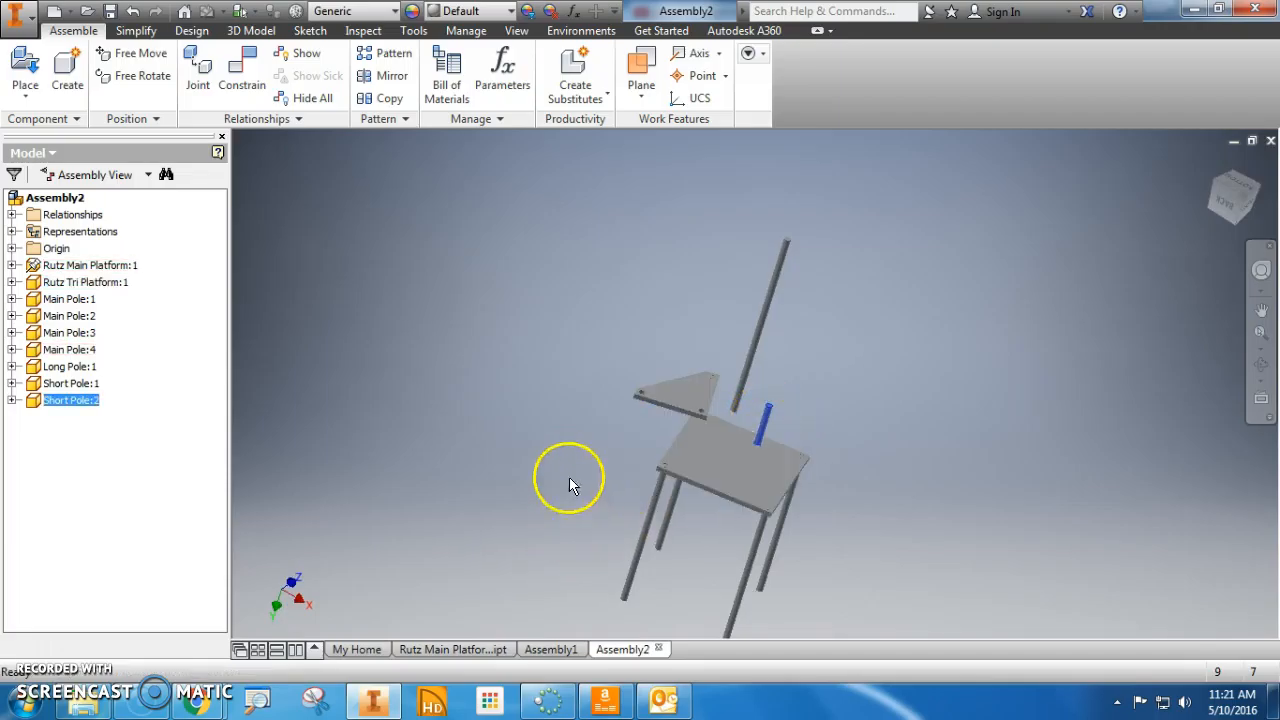
click(268, 85)
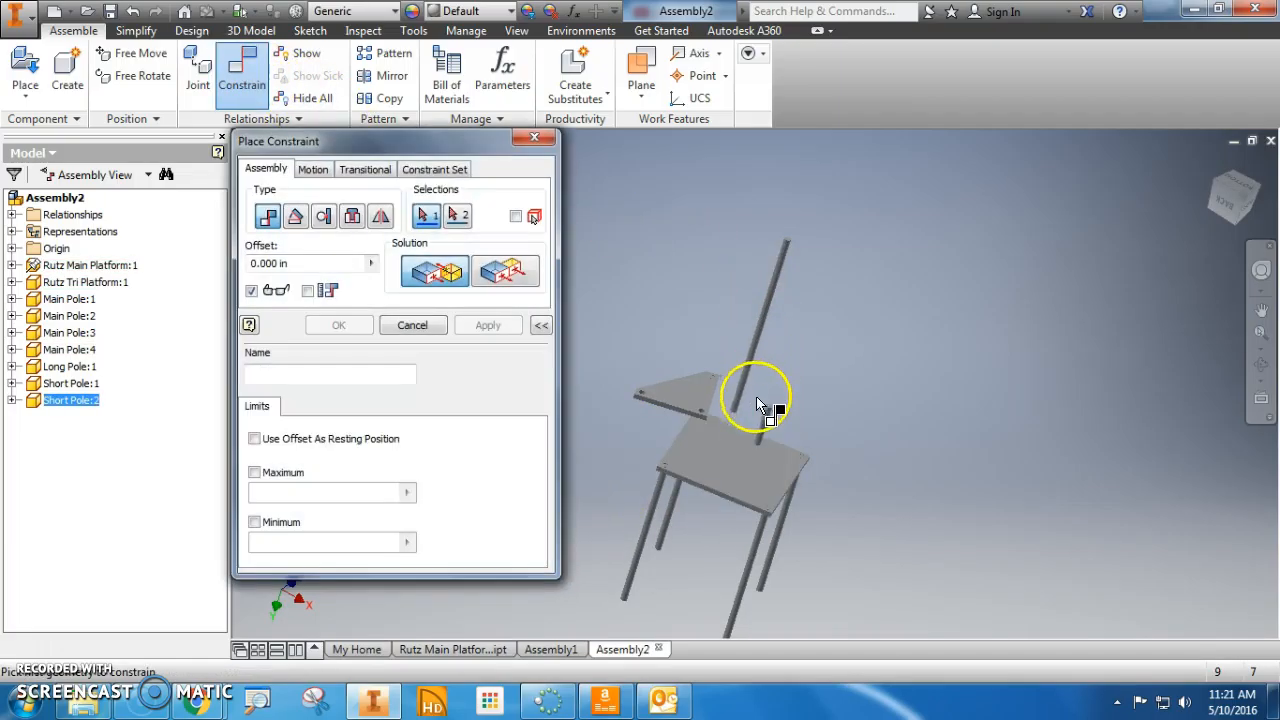
scroll(768, 410, up, 4)
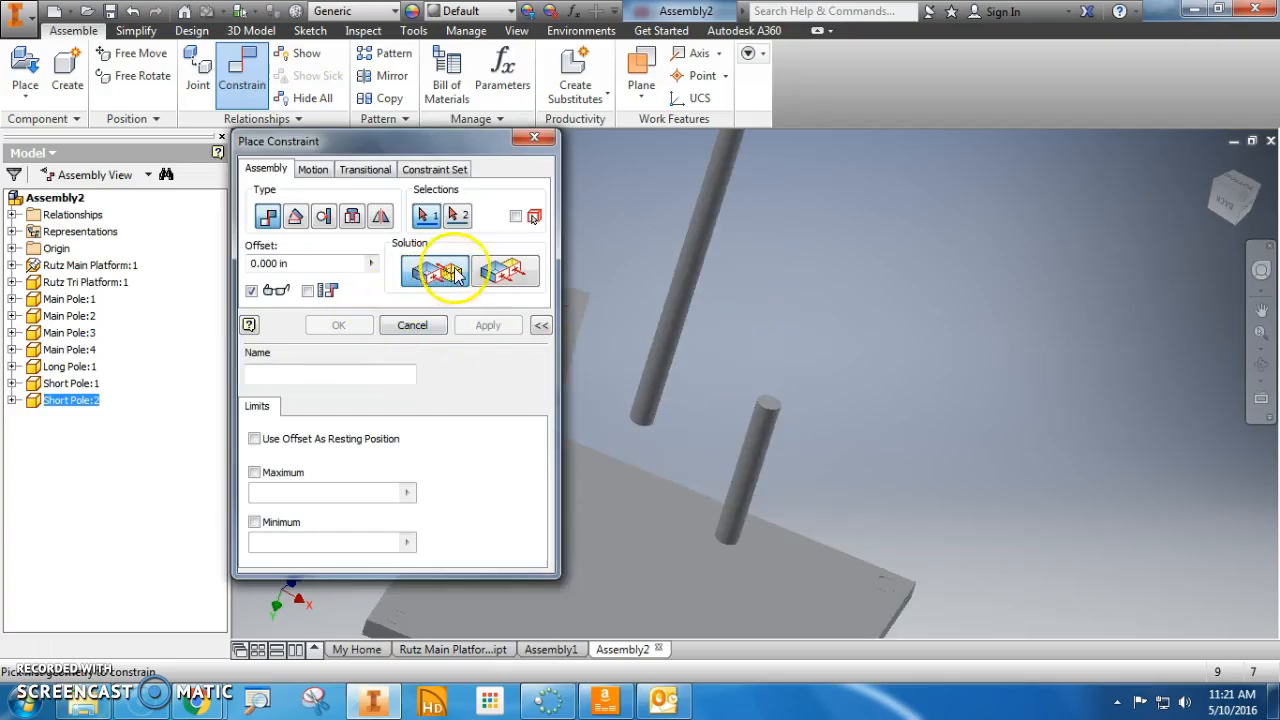
click(767, 410)
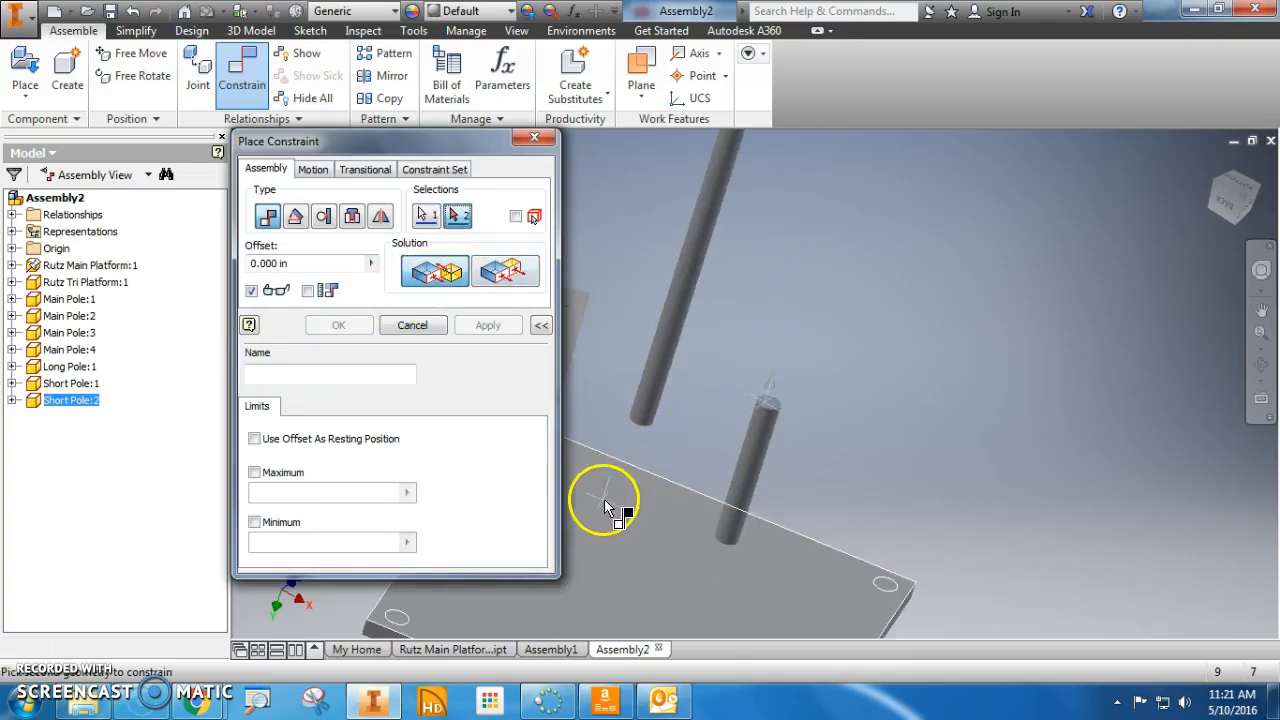
click(605, 500)
click(488, 326)
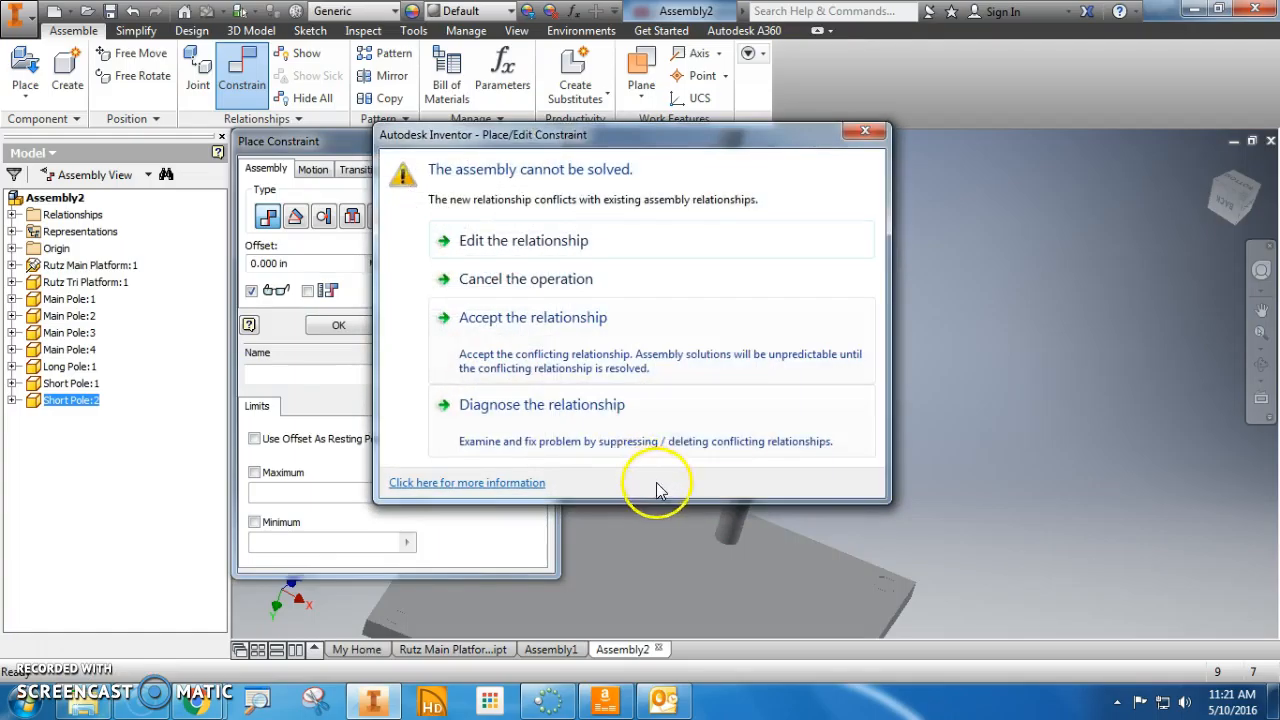
key(Escape)
click(410, 325)
Step: Move the second short pole beside the triangular platform and insert its end into the nearest free corner hole with the aligned solution
drag(729, 486, 446, 522)
click(242, 75)
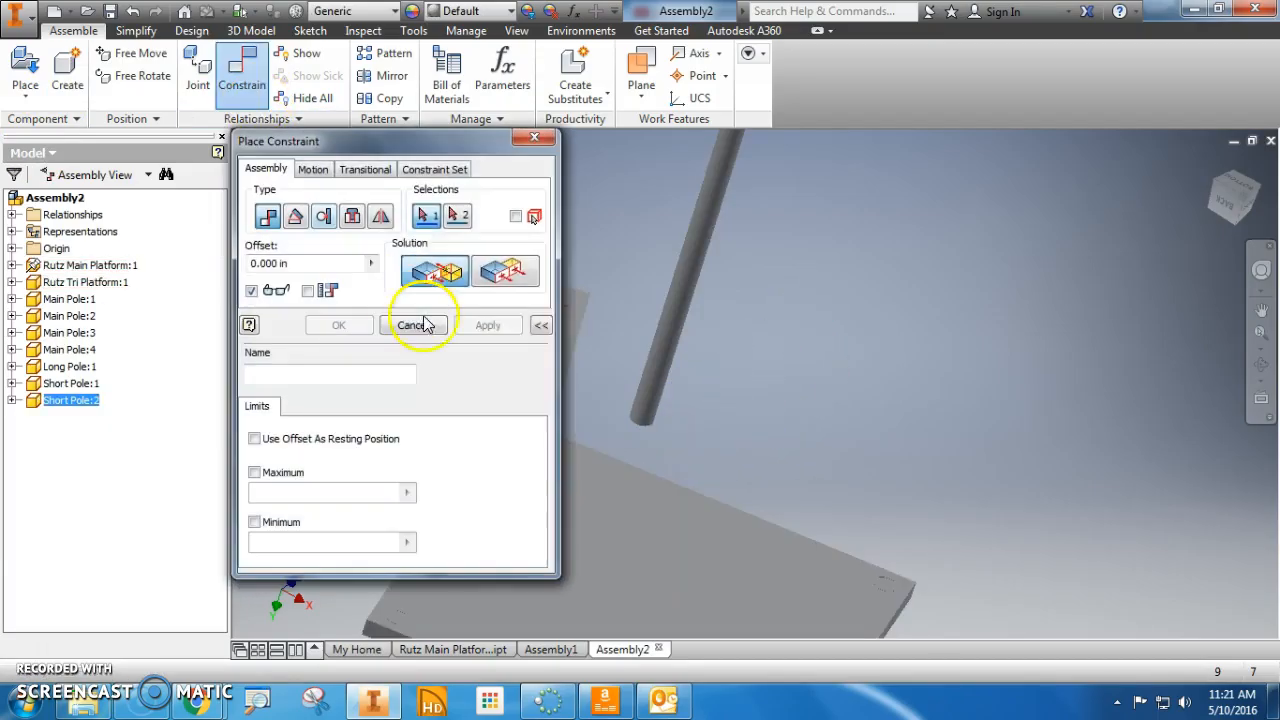
click(355, 220)
click(495, 270)
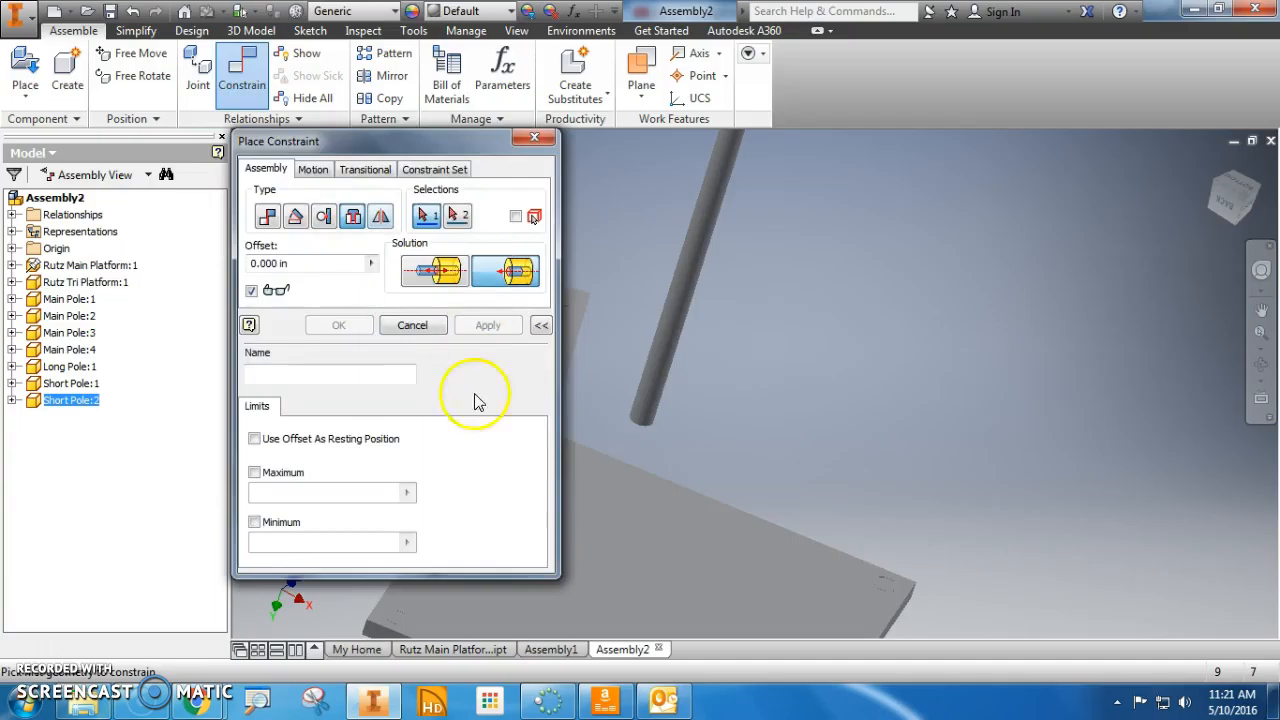
drag(380, 150, 904, 202)
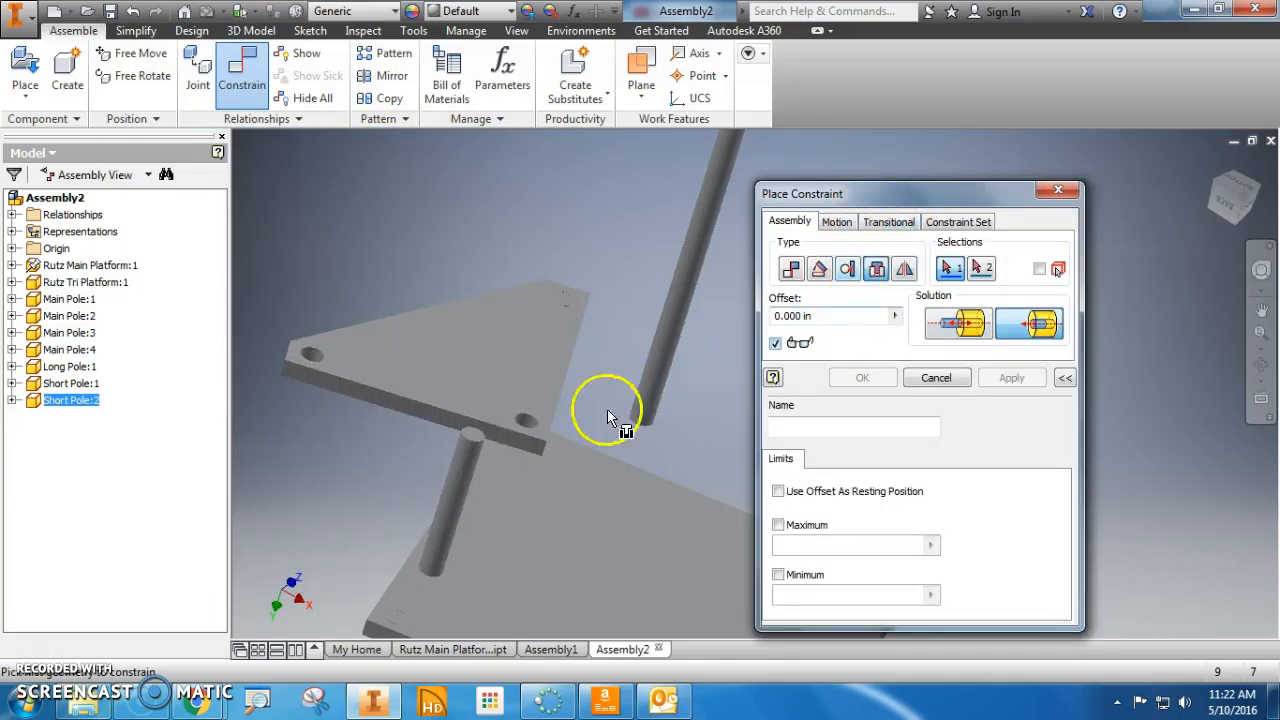
click(472, 431)
click(527, 421)
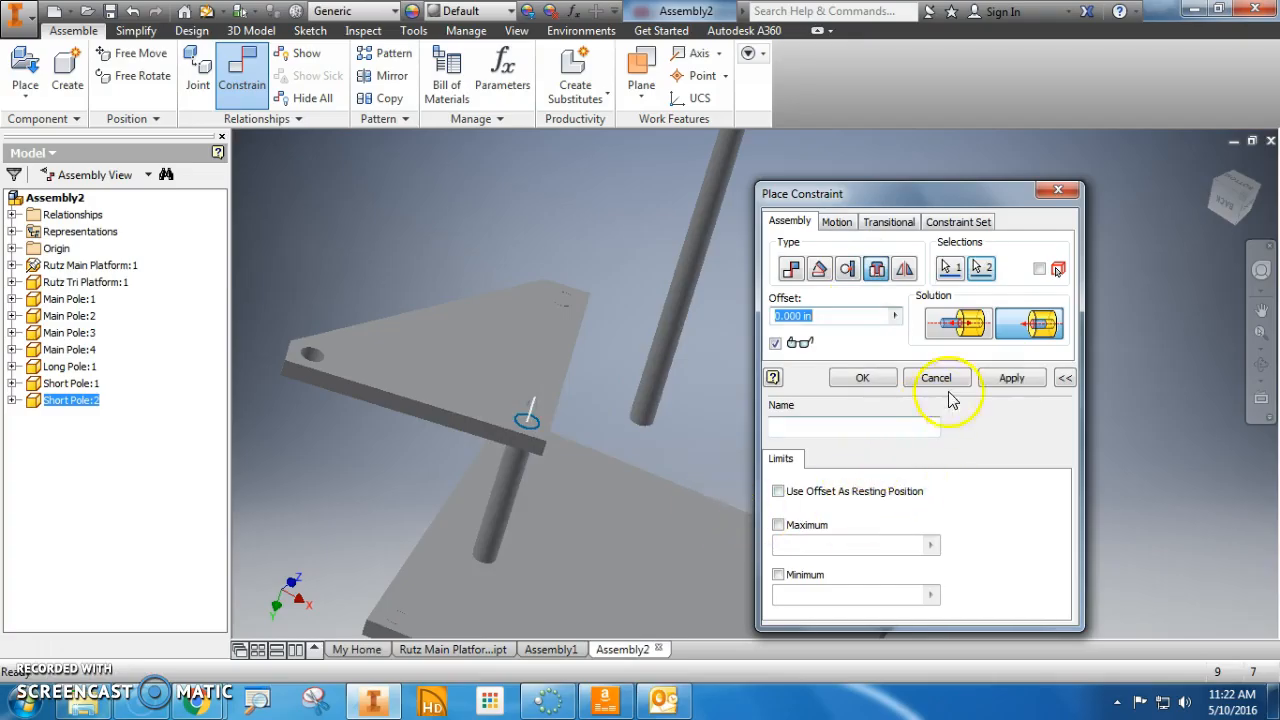
click(862, 378)
mouse_move(340, 573)
shift+middle_down()
mouse_move(391, 543)
mouse_move(391, 529)
mouse_move(343, 549)
mouse_move(368, 548)
mouse_move(349, 571)
shift+middle_up()
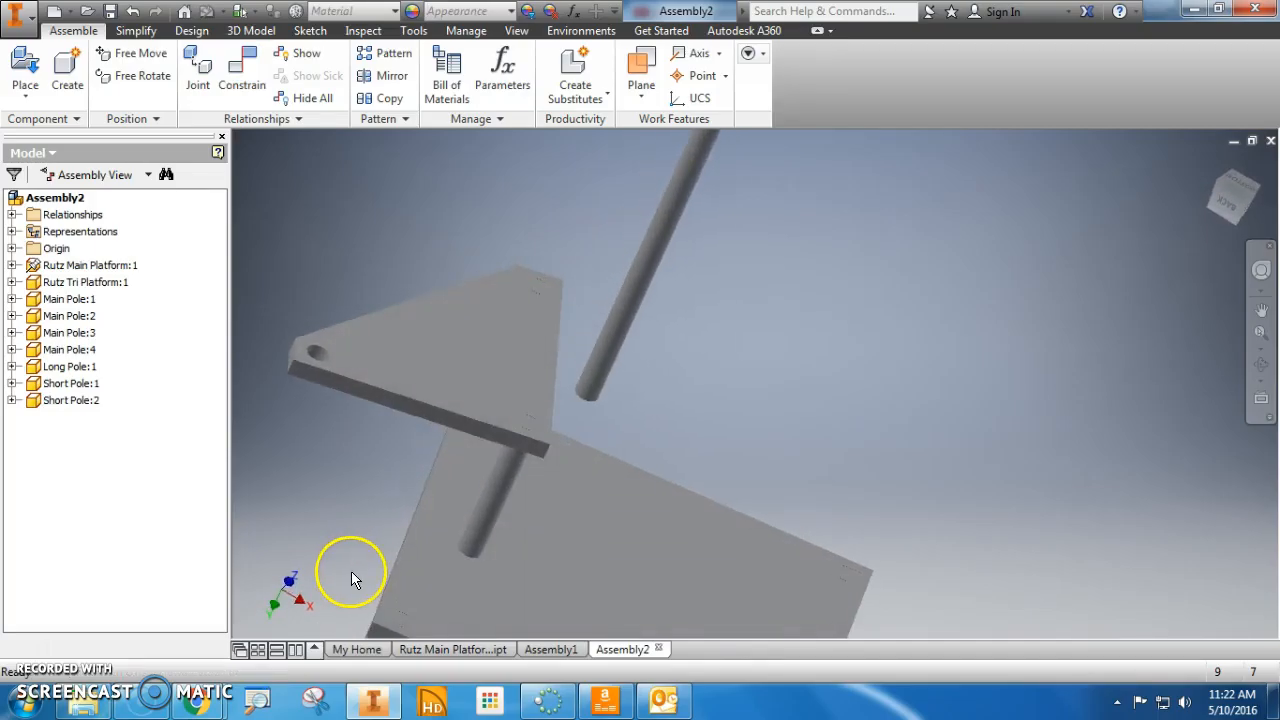
Step: Set up an outside tangent constraint between the second short pole's cylindrical face and the main platform's side face
click(236, 78)
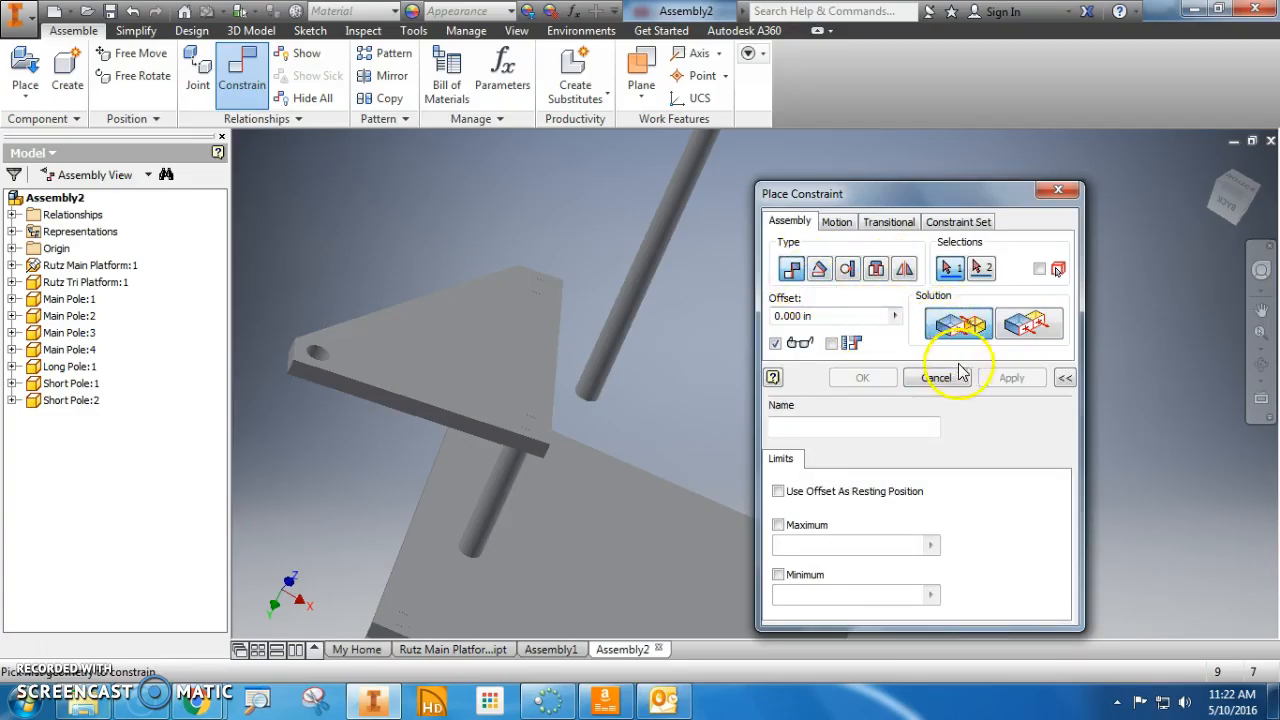
shift+middle_drag(429, 529, 447, 500)
click(847, 268)
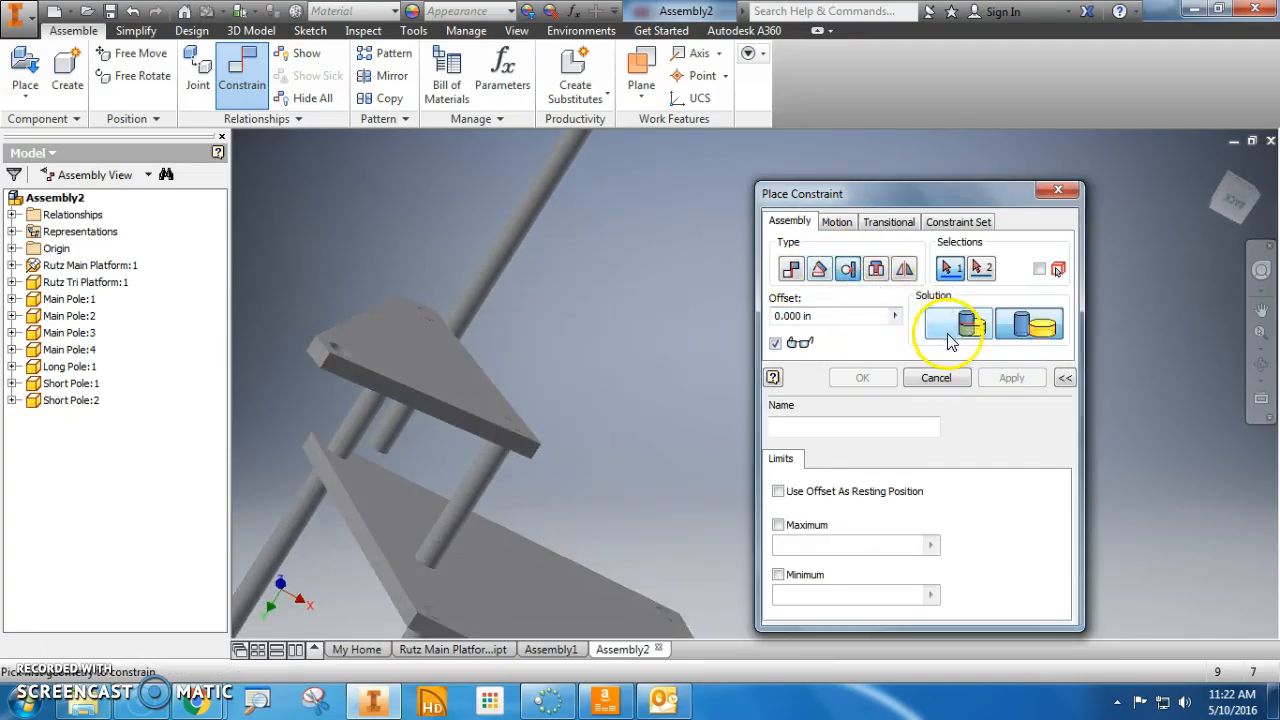
click(1030, 328)
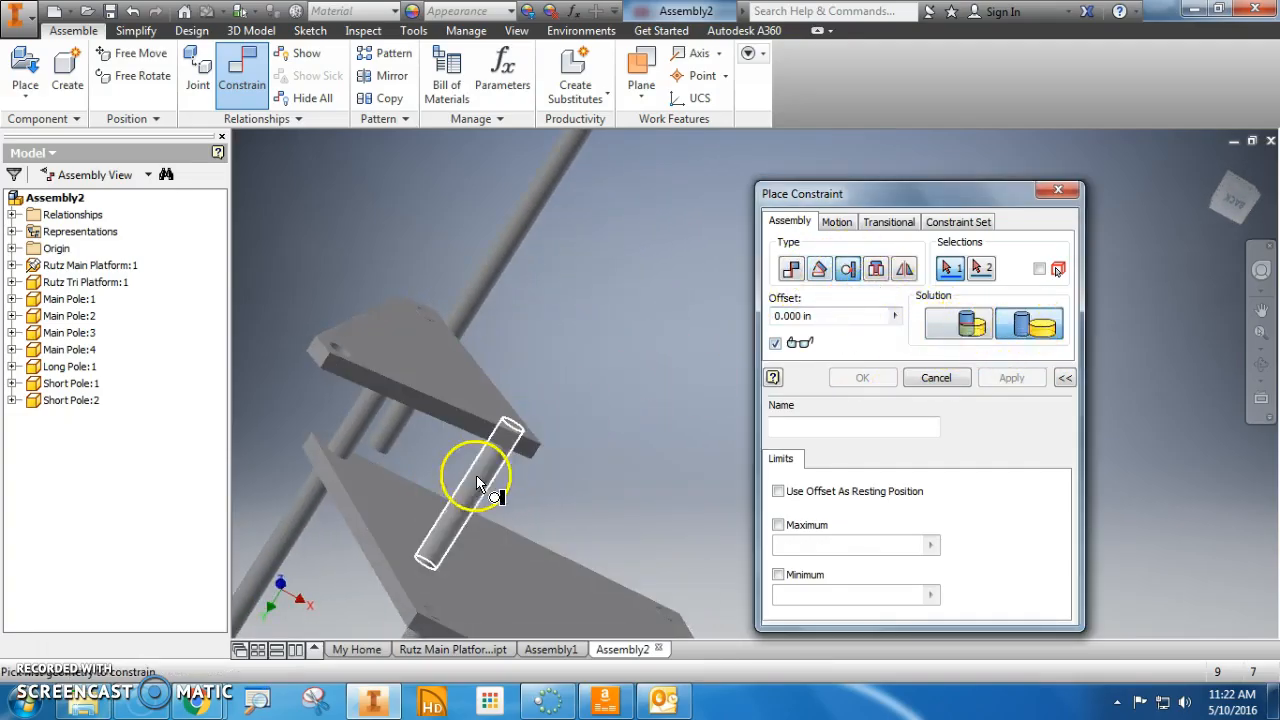
click(448, 506)
click(372, 557)
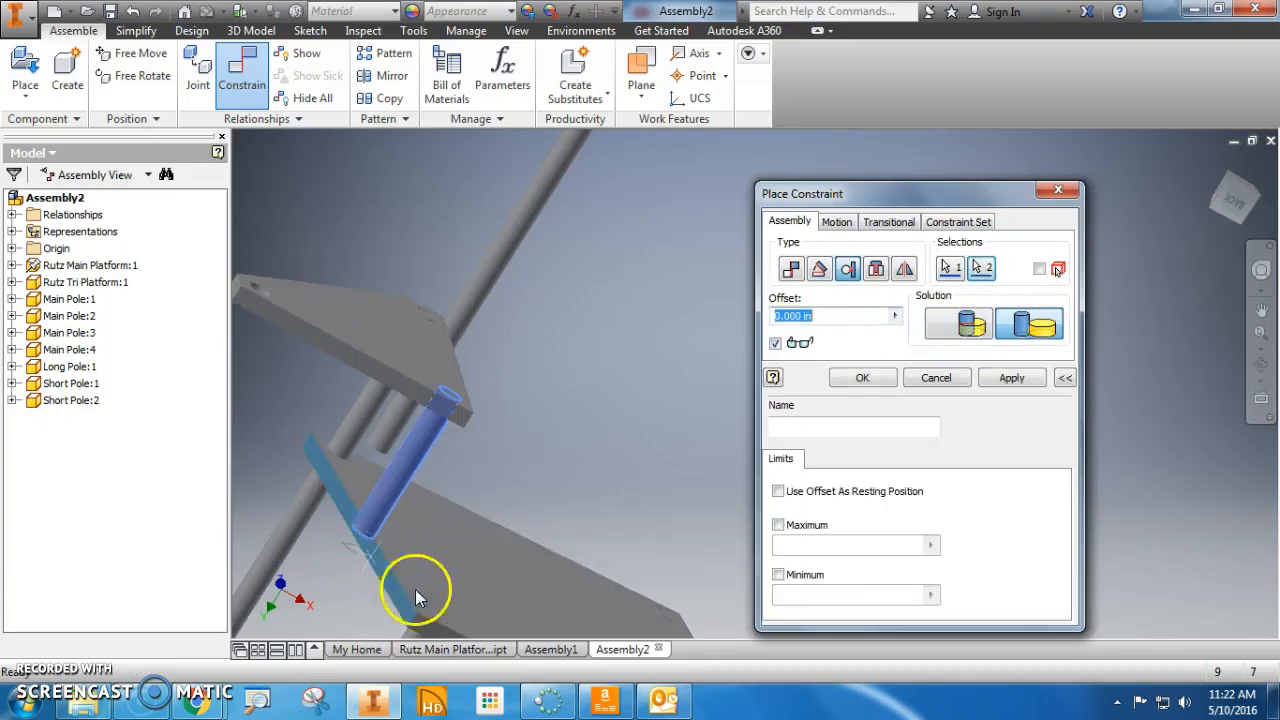
shift+middle_drag(569, 476, 503, 500)
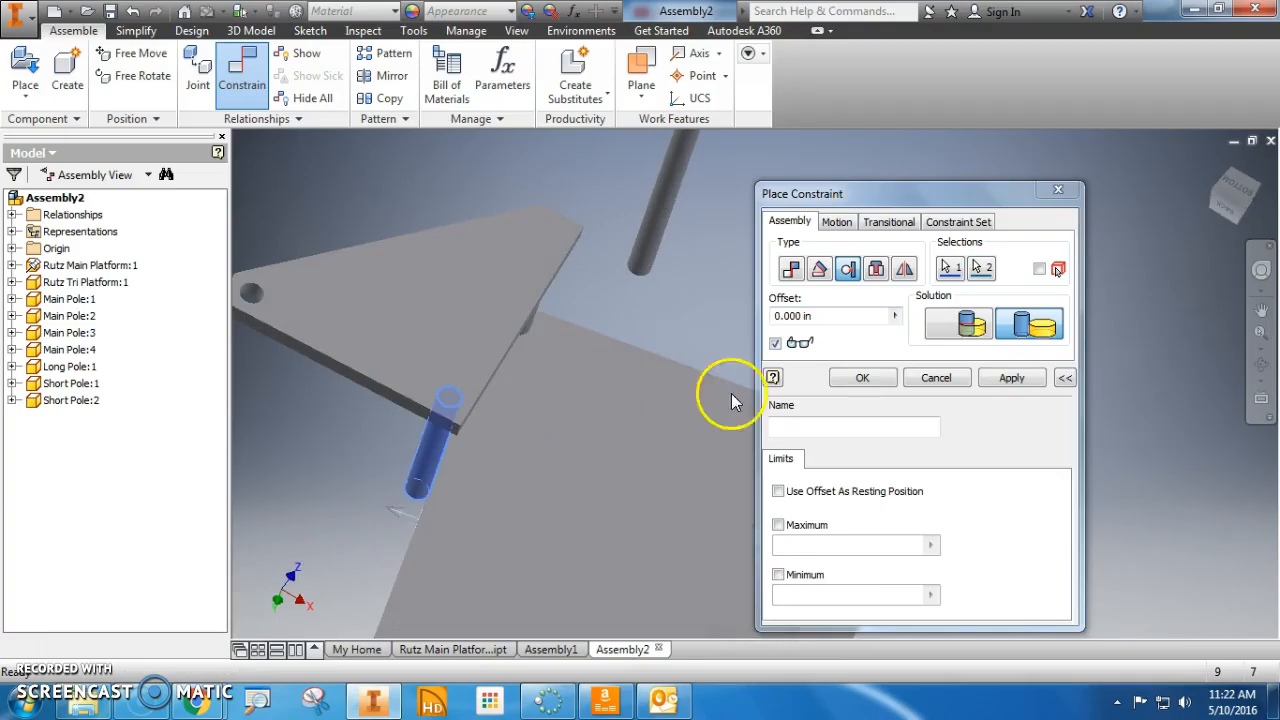
Step: Try tangent offsets of -4 and -8 for the second short pole and check its position over the main platform
click(850, 315)
text(4)
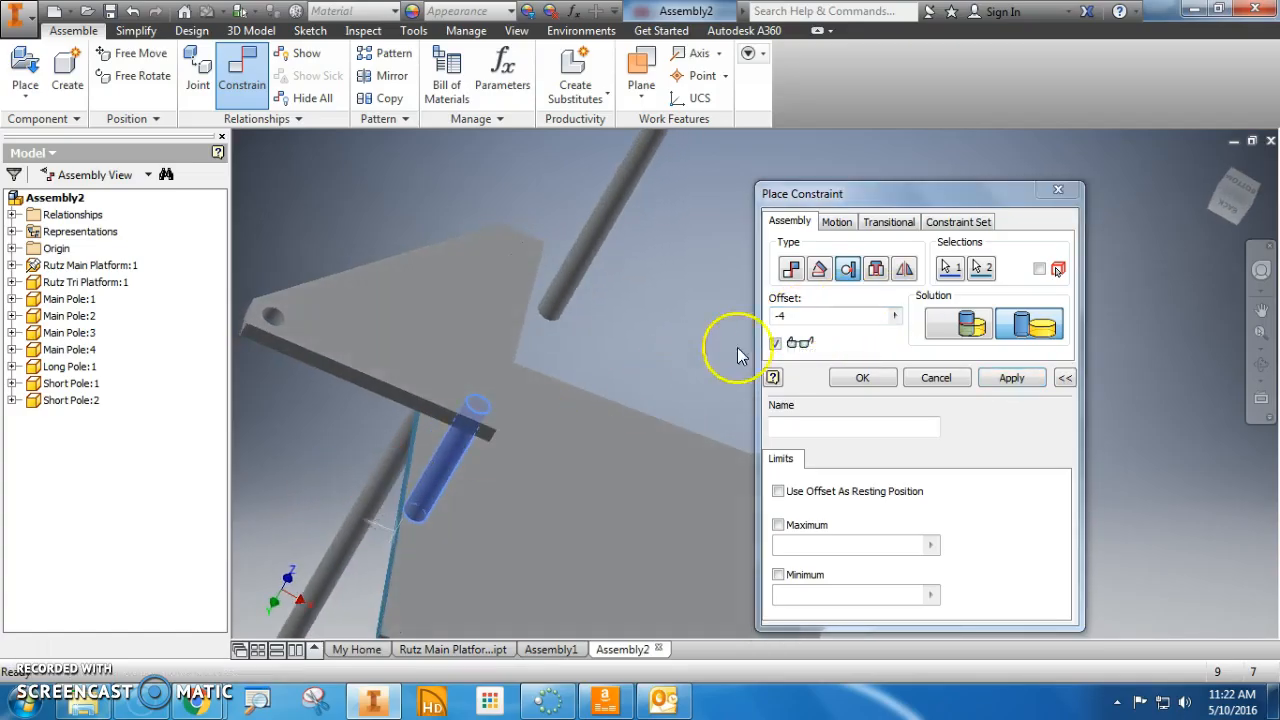
click(796, 315)
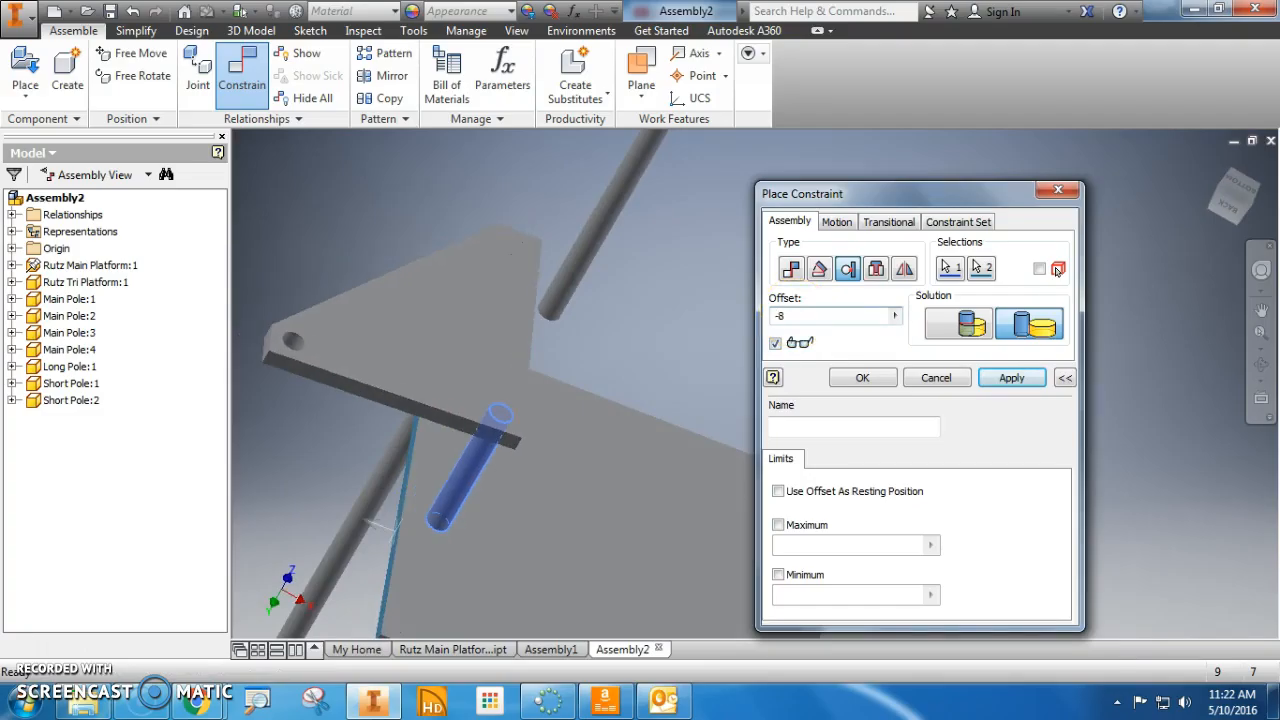
shift+middle_drag(324, 496, 257, 491)
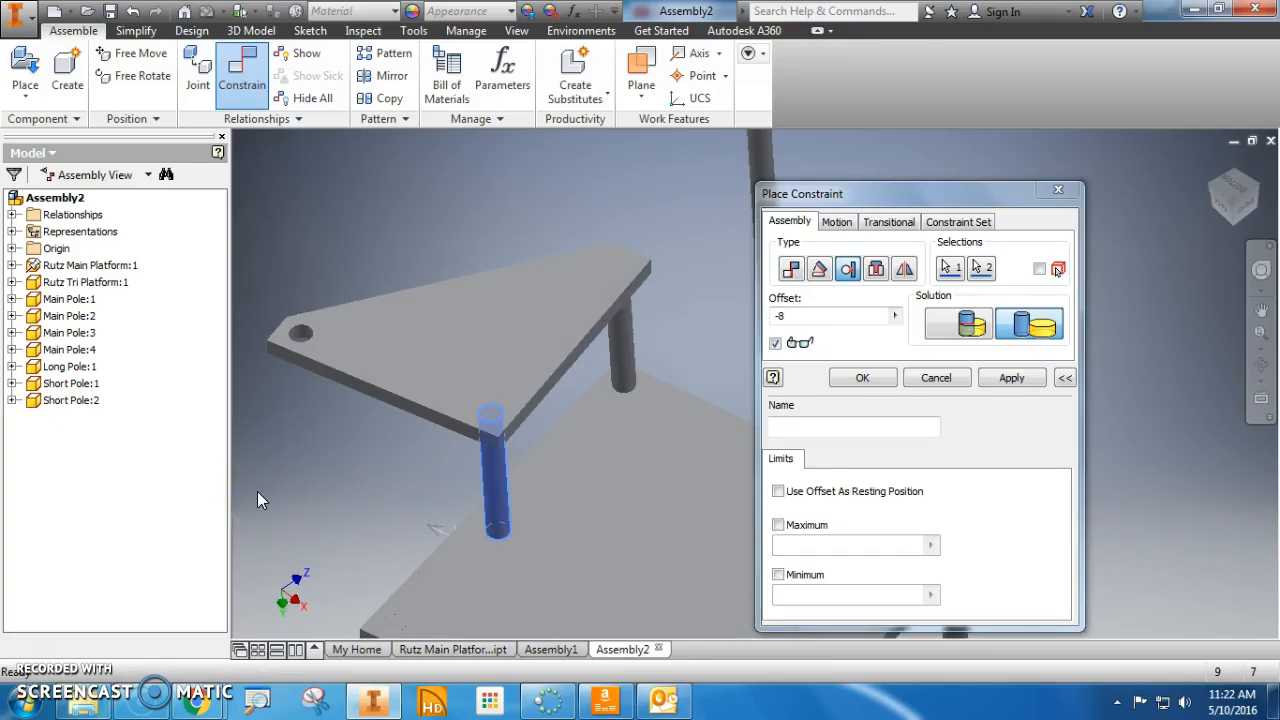
shift+middle_drag(351, 505, 457, 471)
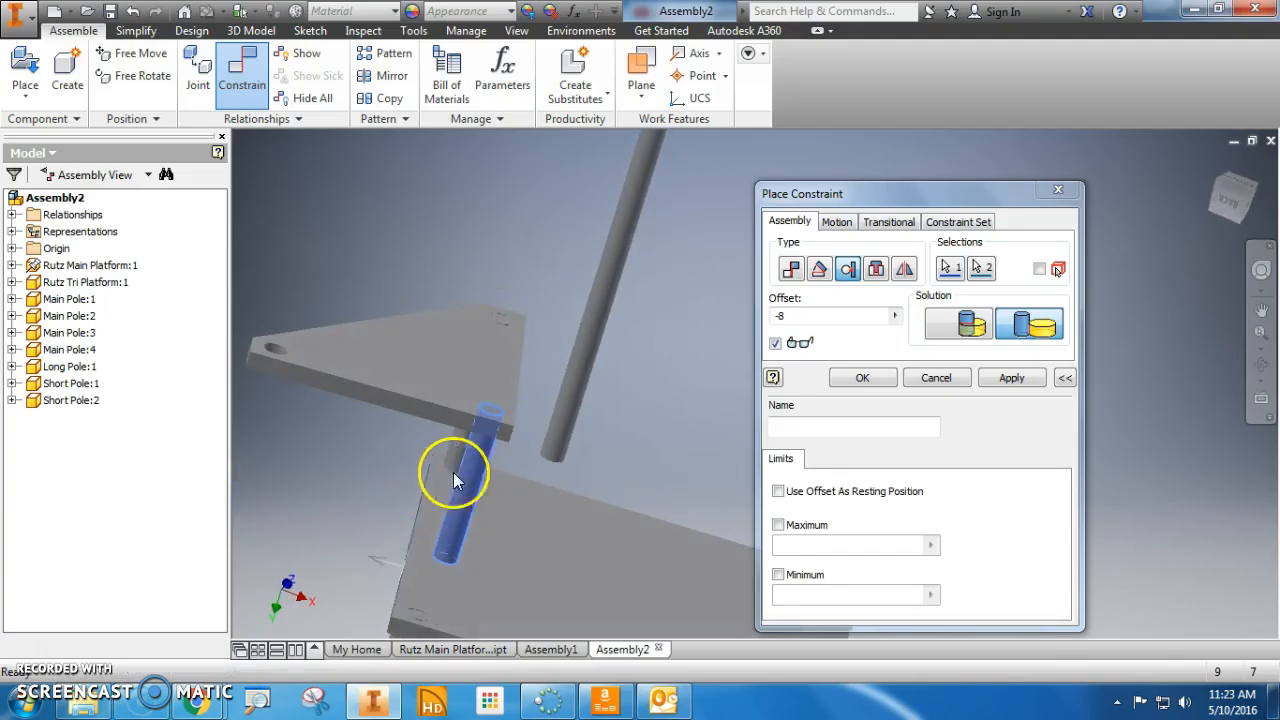
Step: Try a tangent offset of -6, reset it to 0, and compare the short pole's position against the main platform's edge
click(781, 316)
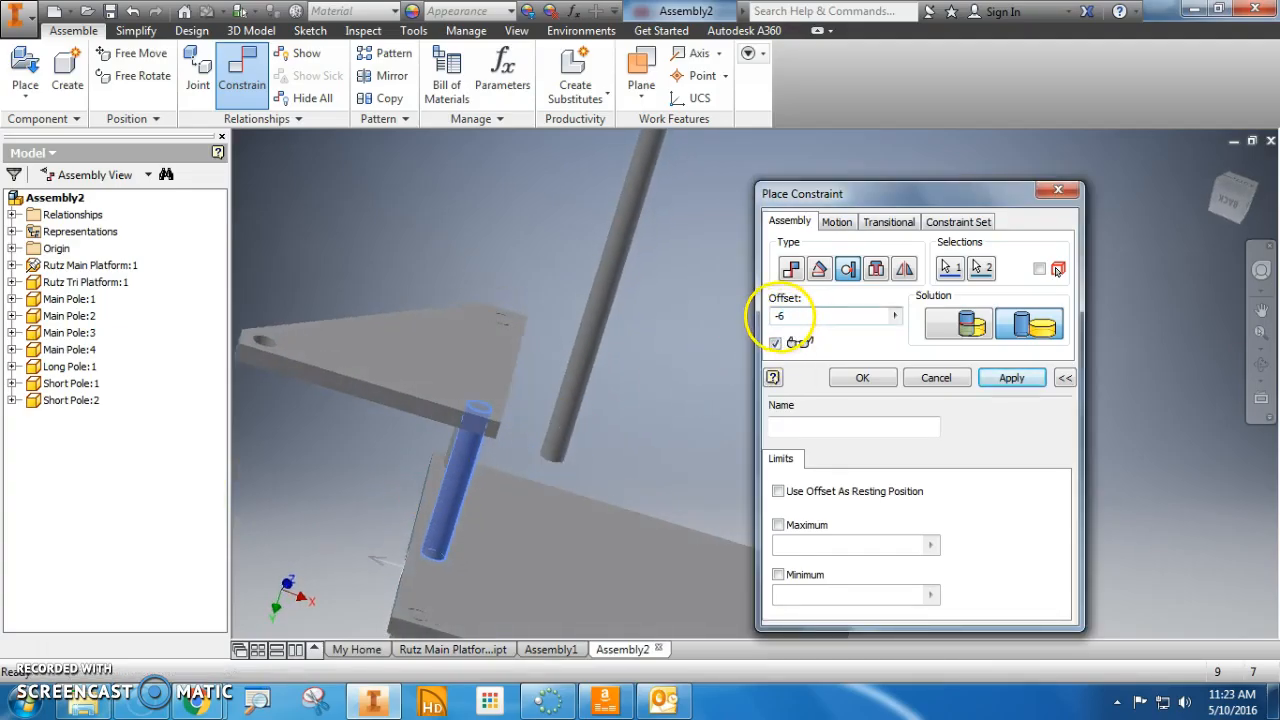
mouse_move(600, 363)
shift+middle_down()
mouse_move(533, 387)
mouse_move(509, 380)
mouse_move(674, 351)
mouse_move(669, 386)
mouse_move(594, 371)
mouse_move(620, 357)
mouse_move(591, 363)
mouse_move(594, 375)
shift+middle_up()
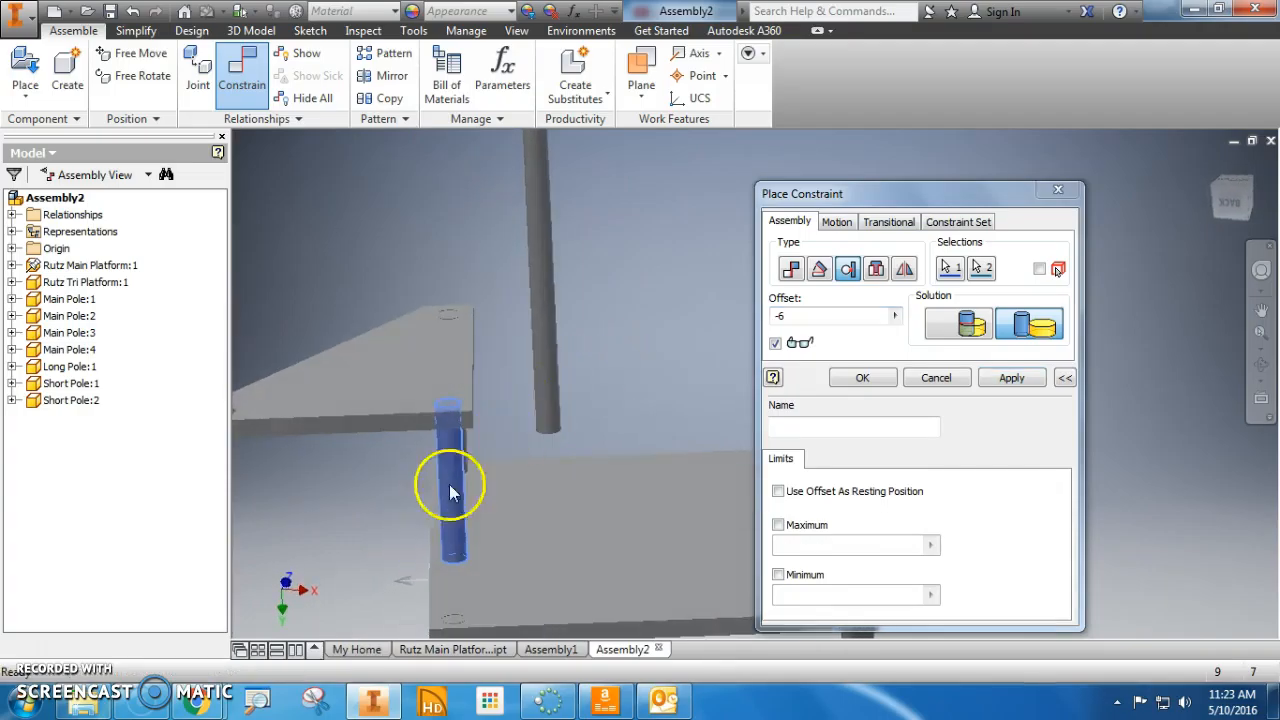
double_click(800, 315)
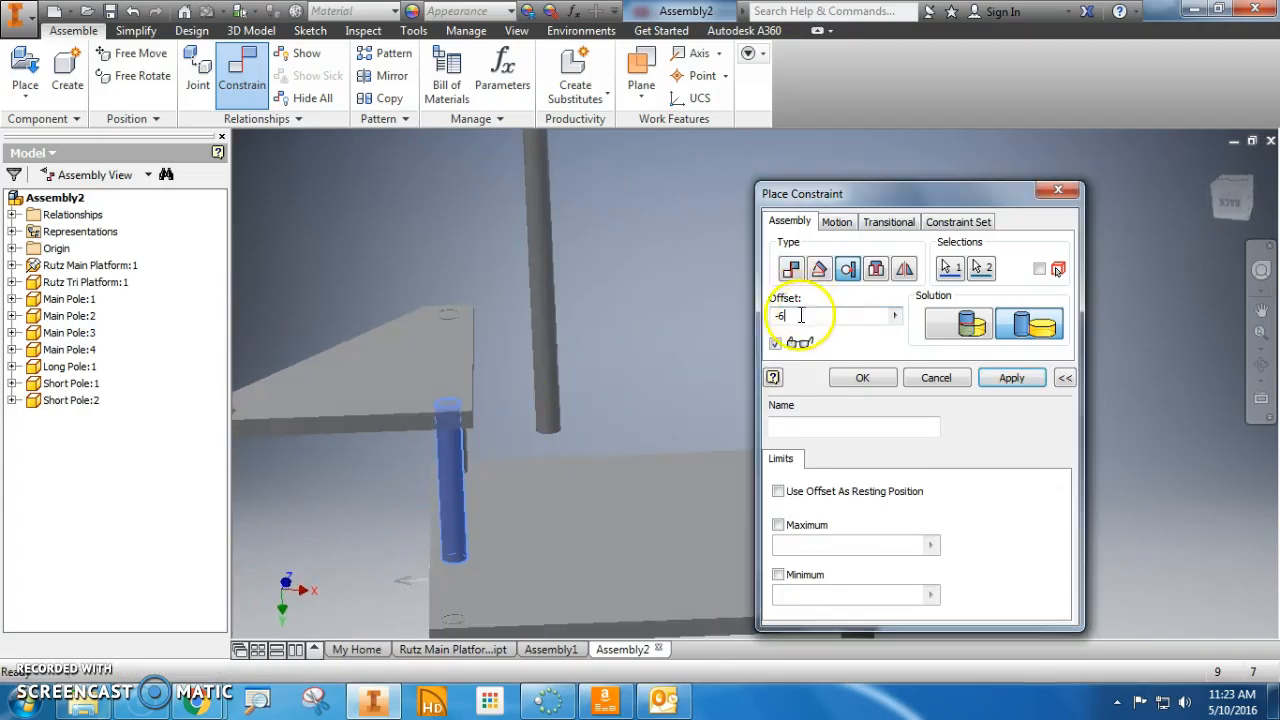
key(BackSpace)
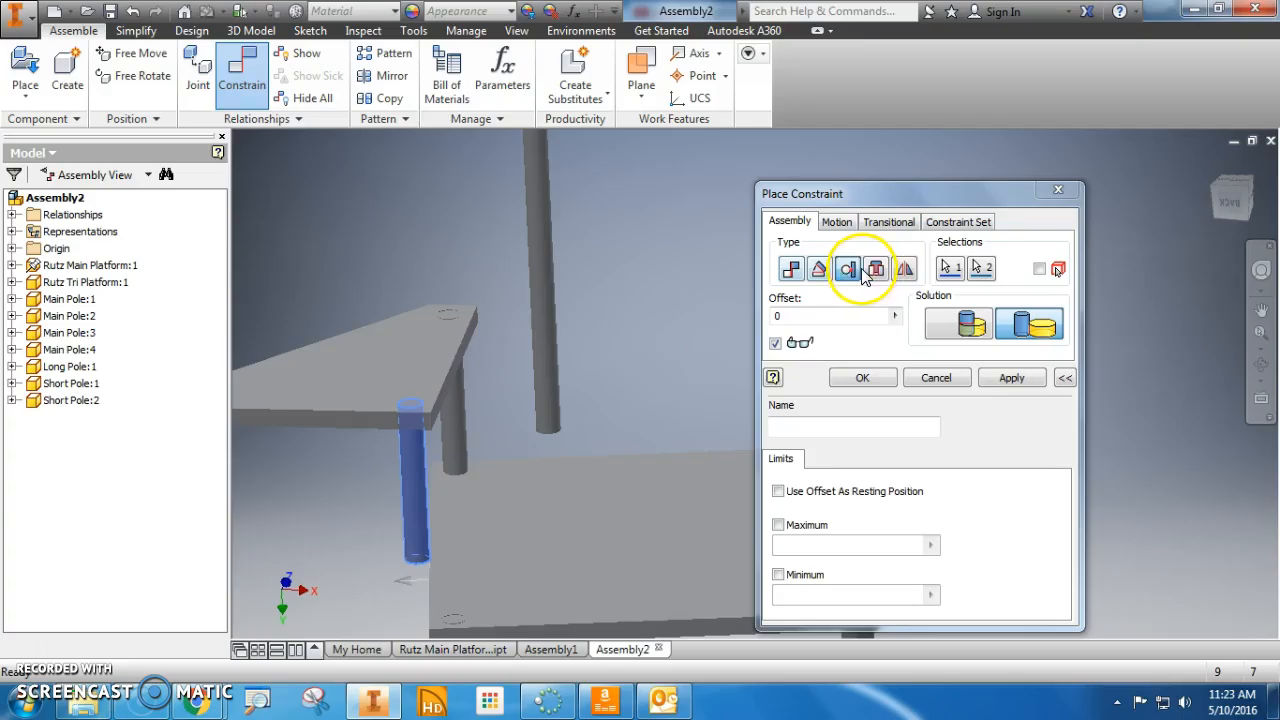
shift+middle_drag(390, 599, 411, 596)
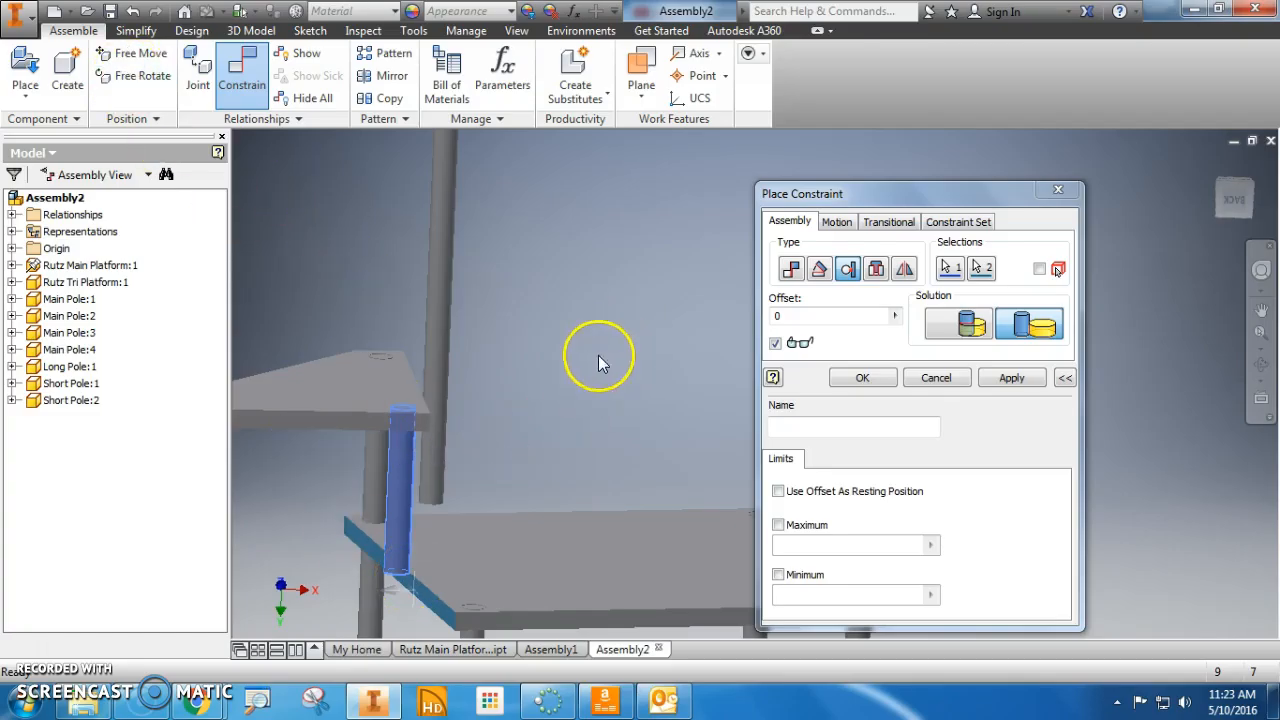
shift+middle_drag(589, 382, 570, 396)
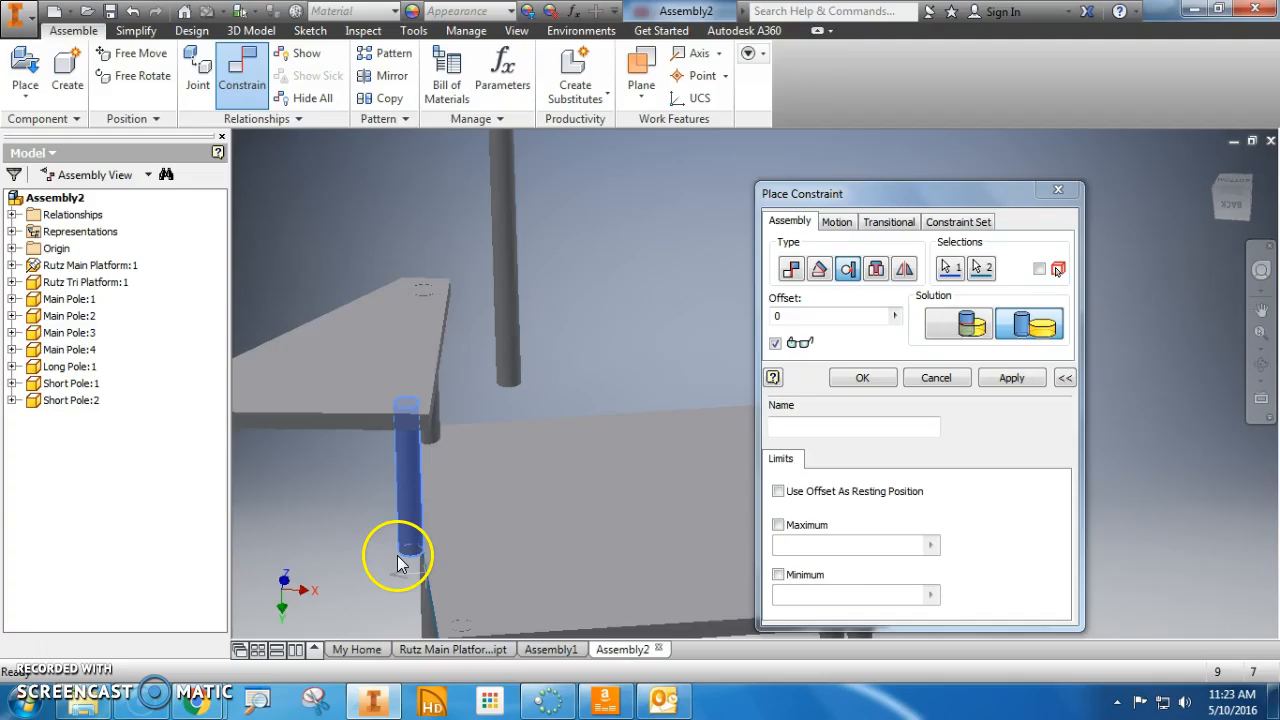
Step: Set the short pole's tangent offset from the main platform's side face to -6 and apply the constraint
click(822, 316)
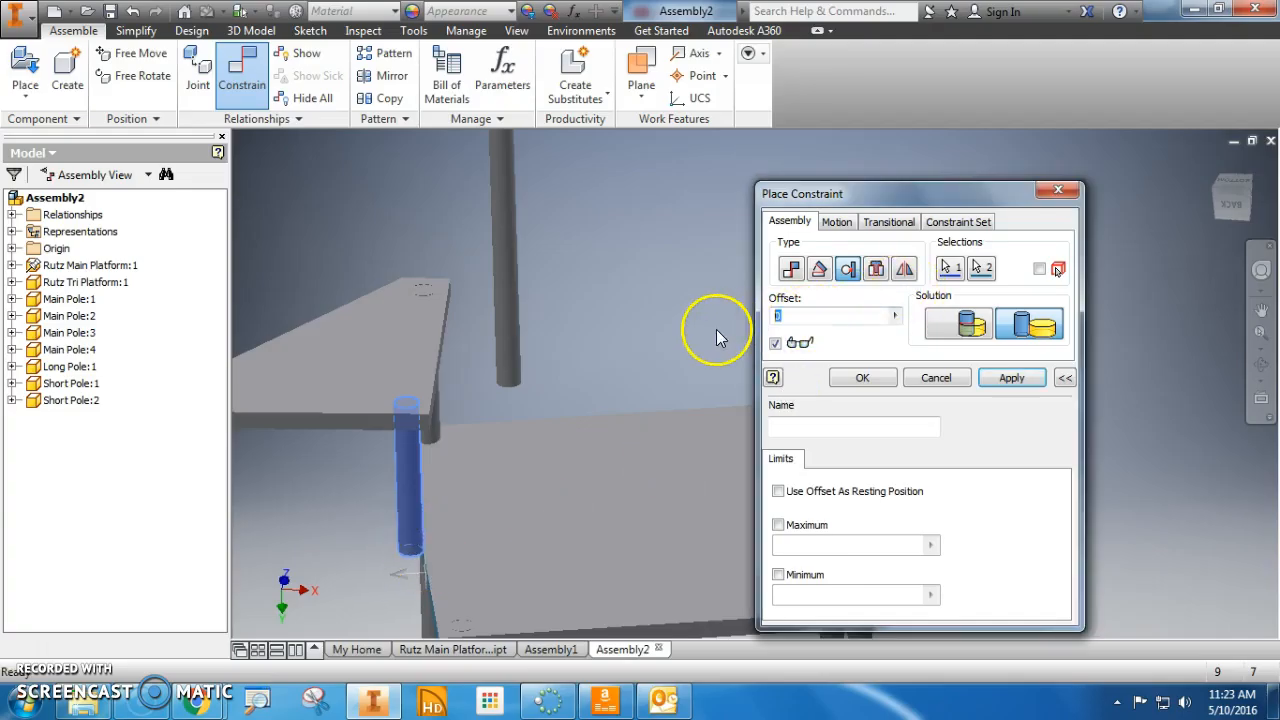
text(4)
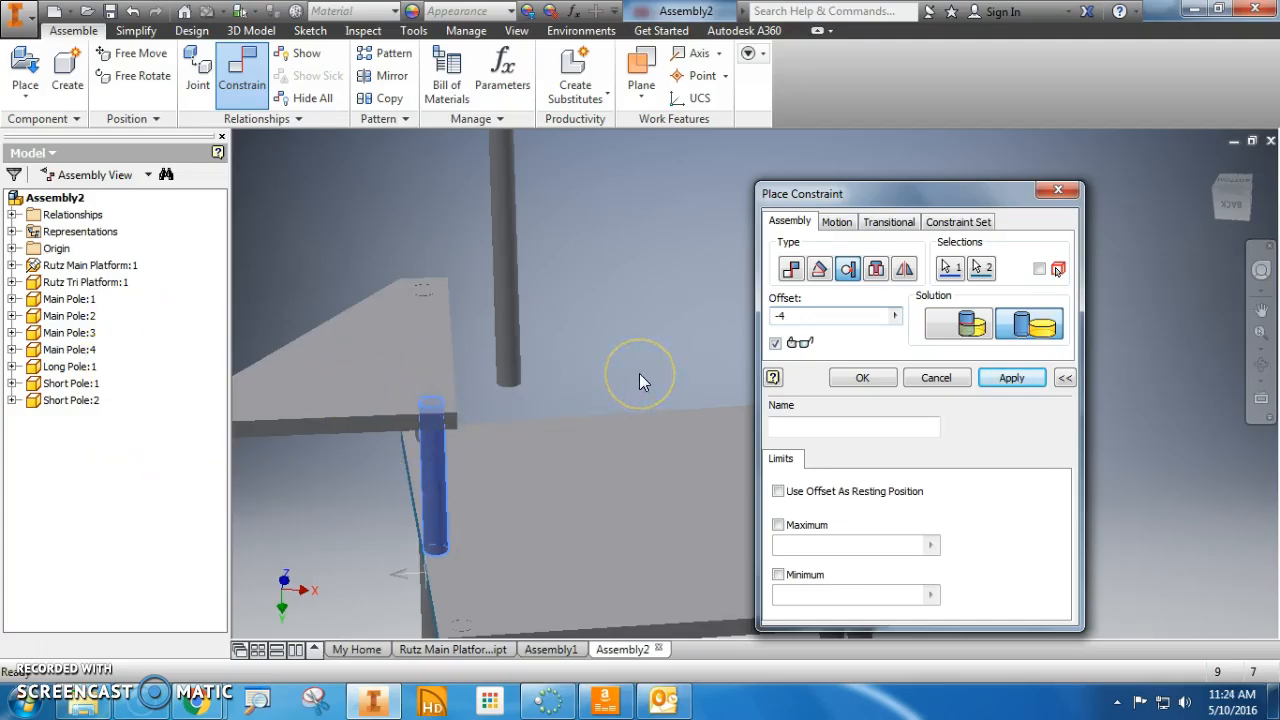
key(BackSpace)
text(6)
shift+middle_drag(329, 573, 410, 590)
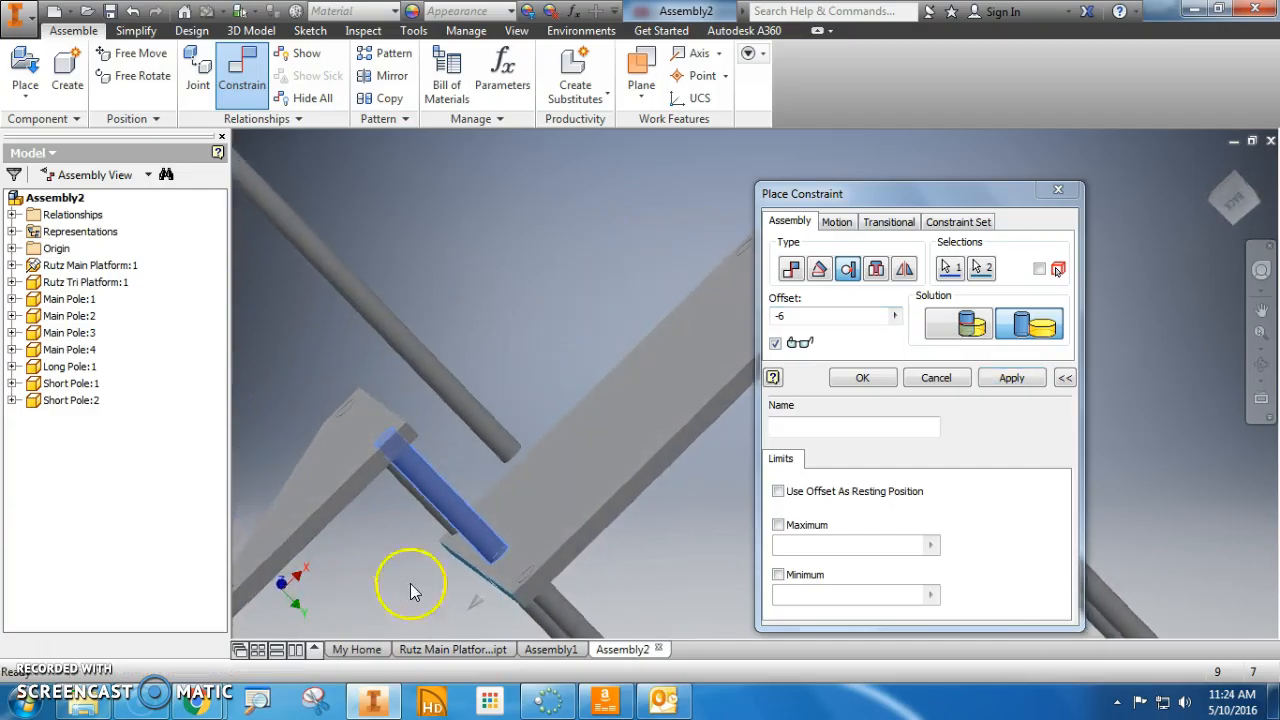
click(1011, 377)
Step: Insert the long pole's end into the triangular platform's free corner hole with the aligned solution at 0.000 in offset, and finish constraining
shift+middle_drag(749, 451, 497, 490)
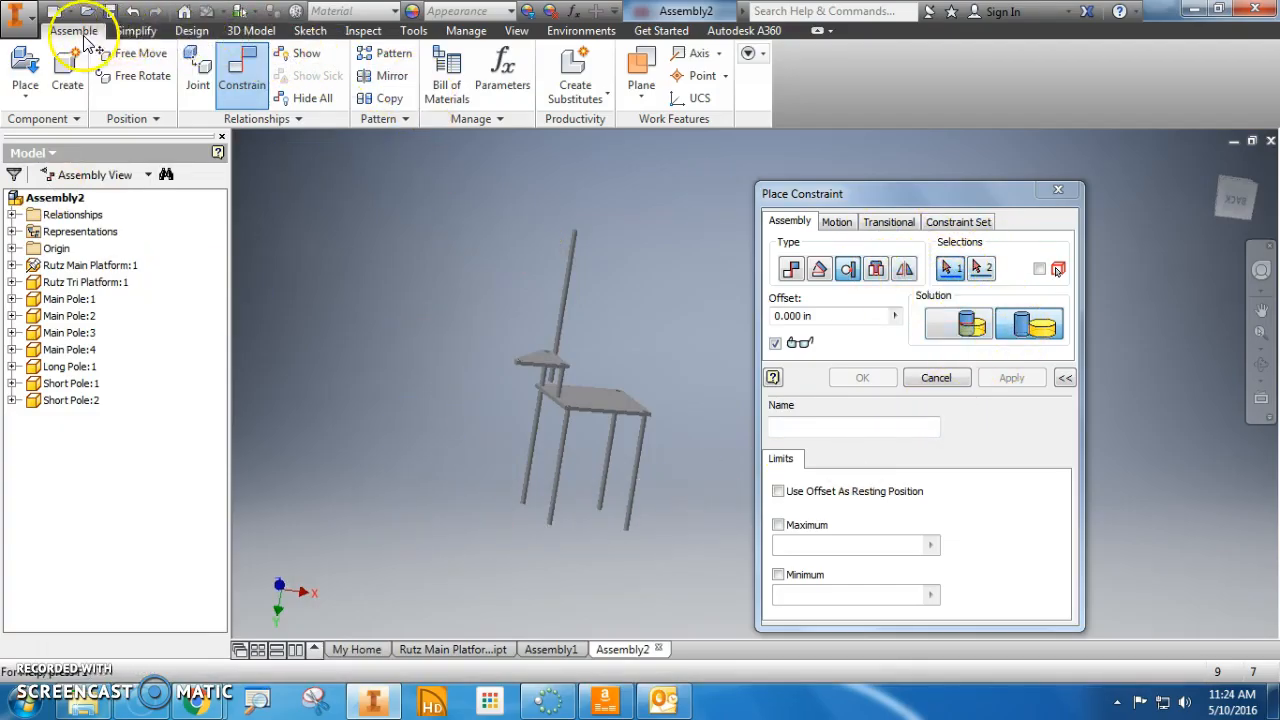
click(230, 70)
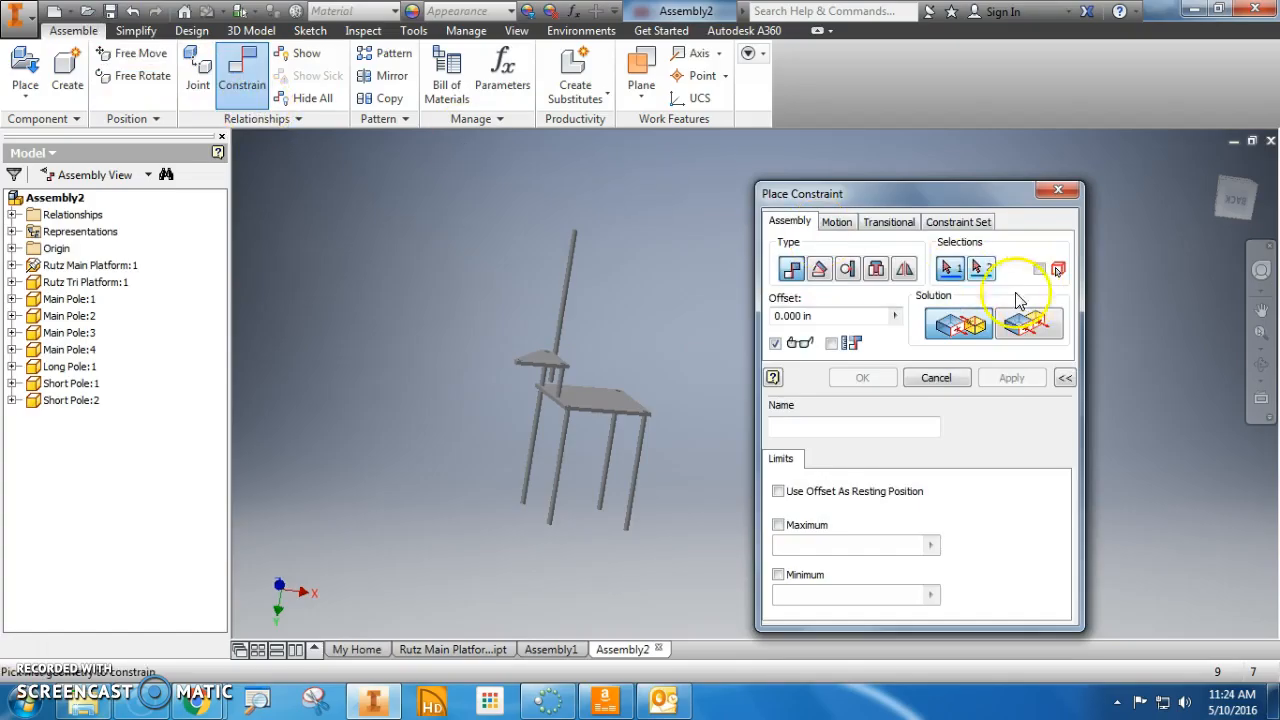
click(875, 268)
click(1029, 322)
click(573, 240)
click(519, 361)
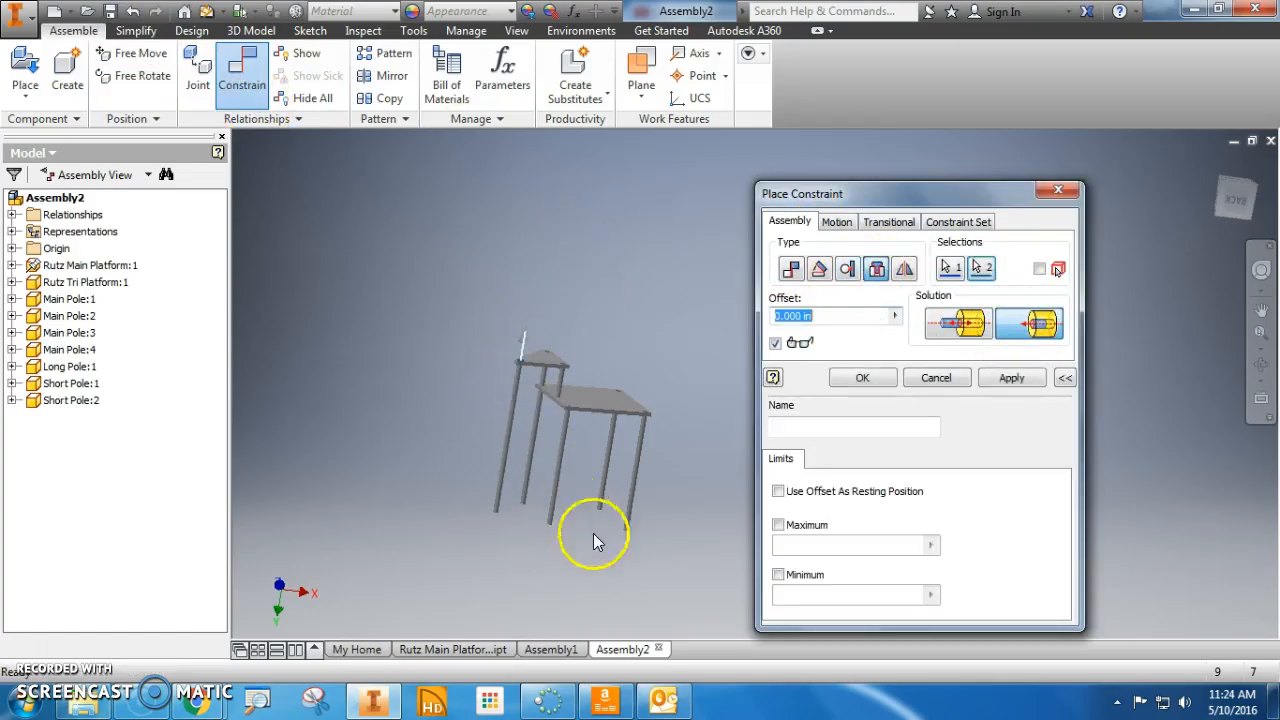
click(1012, 377)
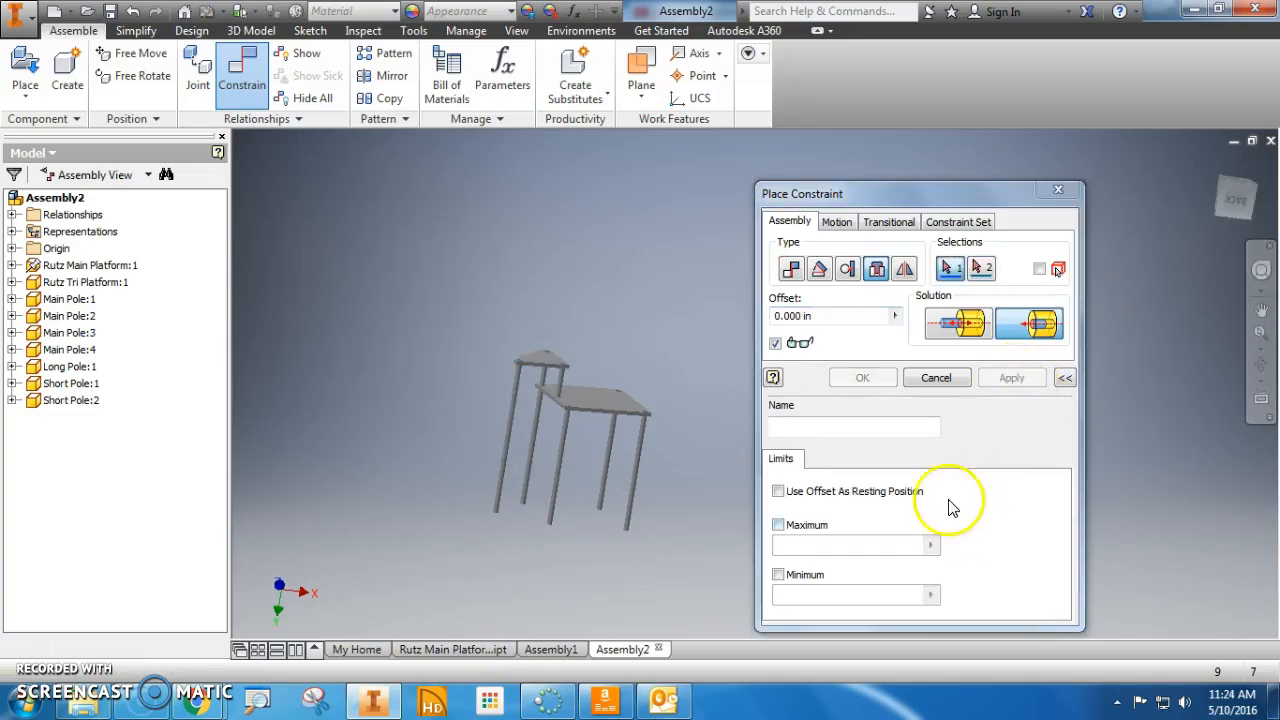
click(936, 377)
Step: Inspect the assembled structure and its poles from several angles
shift+middle_drag(865, 478, 725, 514)
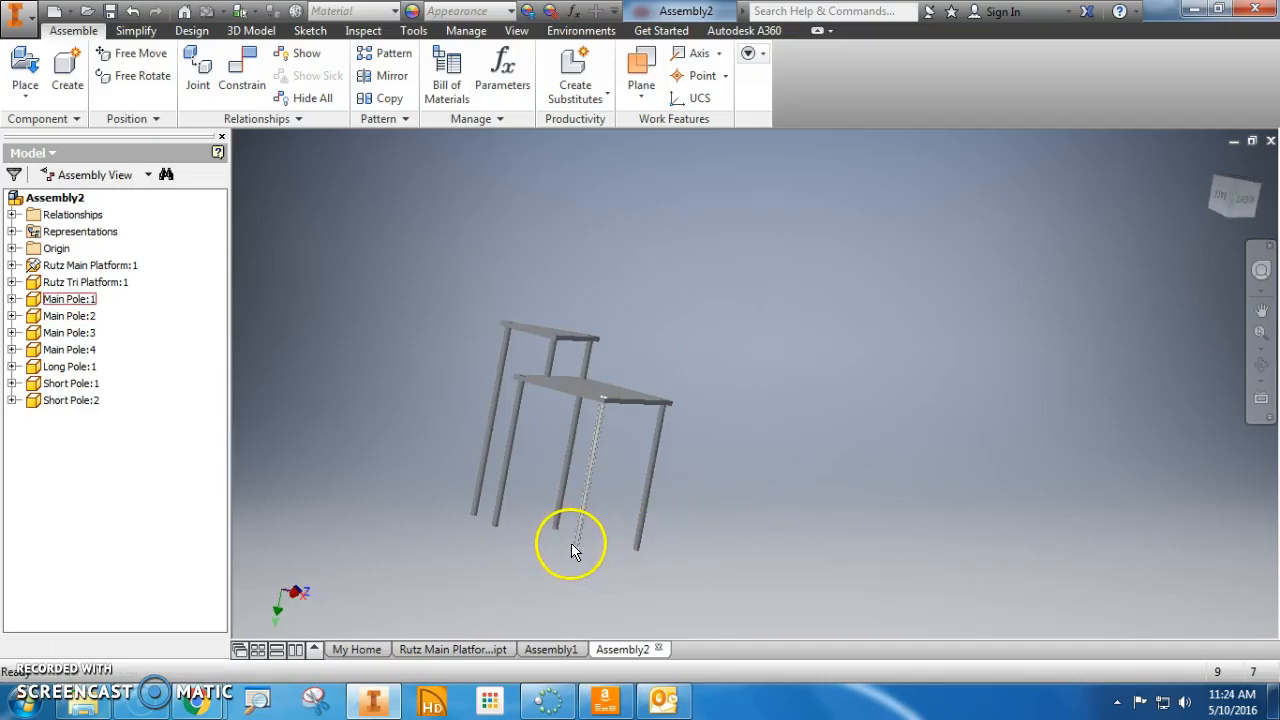
middle_drag(615, 609, 693, 599)
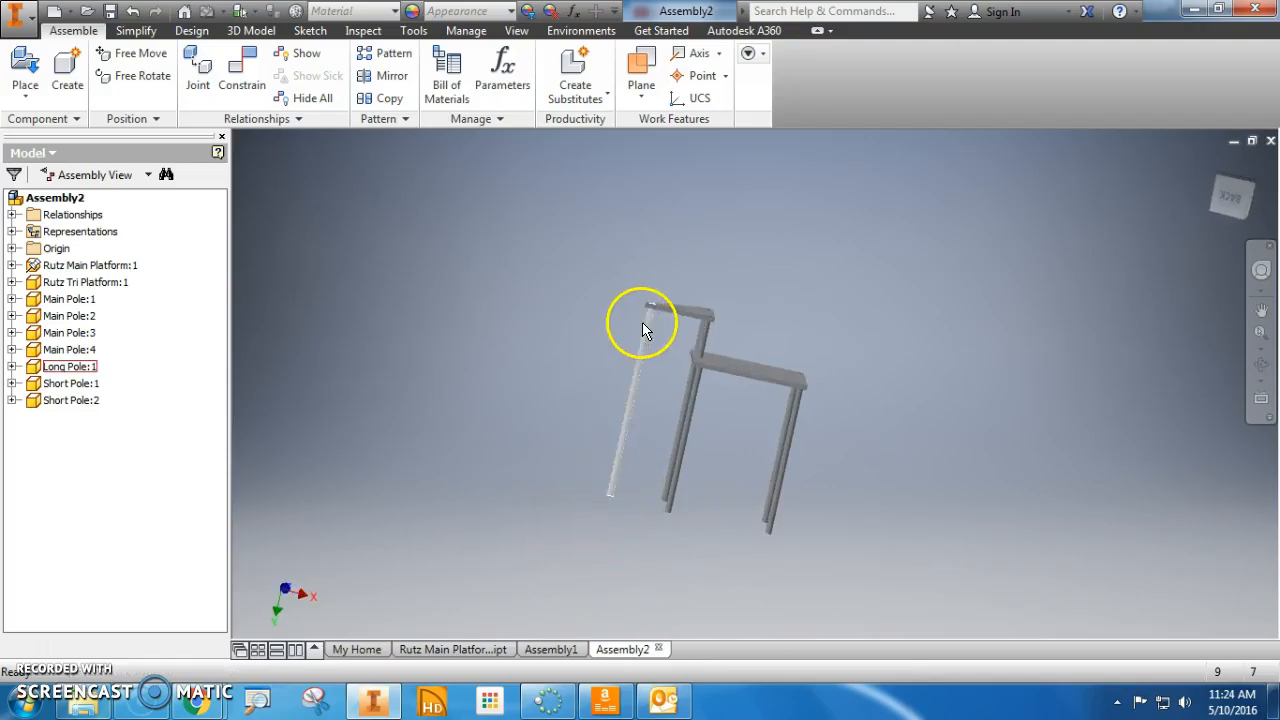
shift+middle_drag(597, 528, 582, 514)
shift+middle_drag(633, 514, 631, 471)
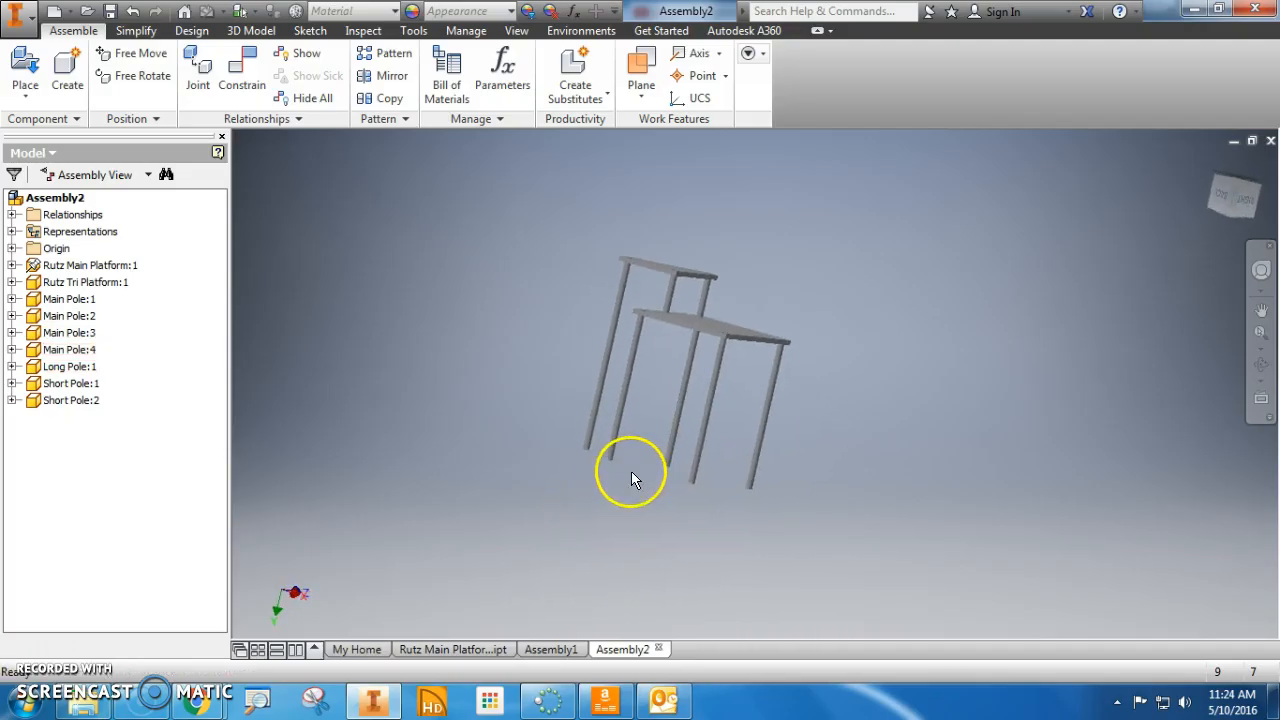